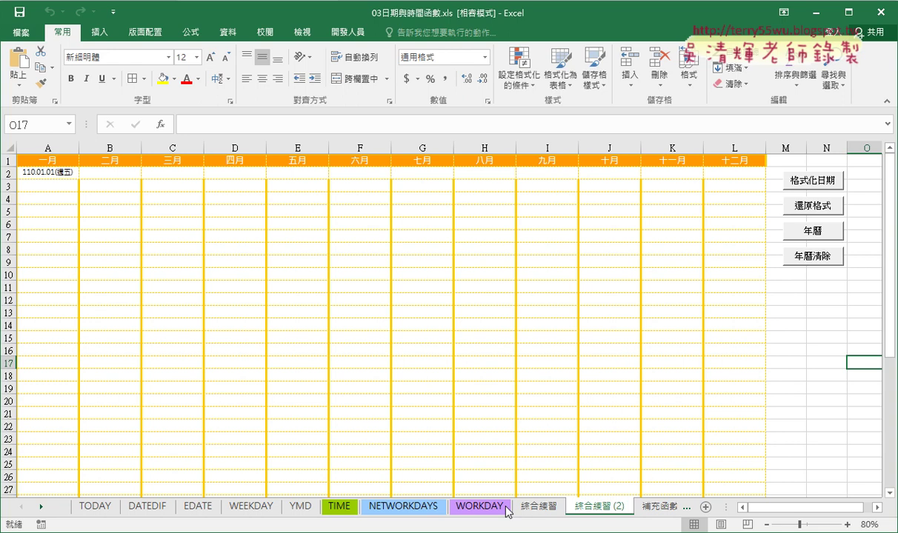
Inspect cell H19 and the conditional formatting on the finished 綜合練習 sheet
click(539, 506)
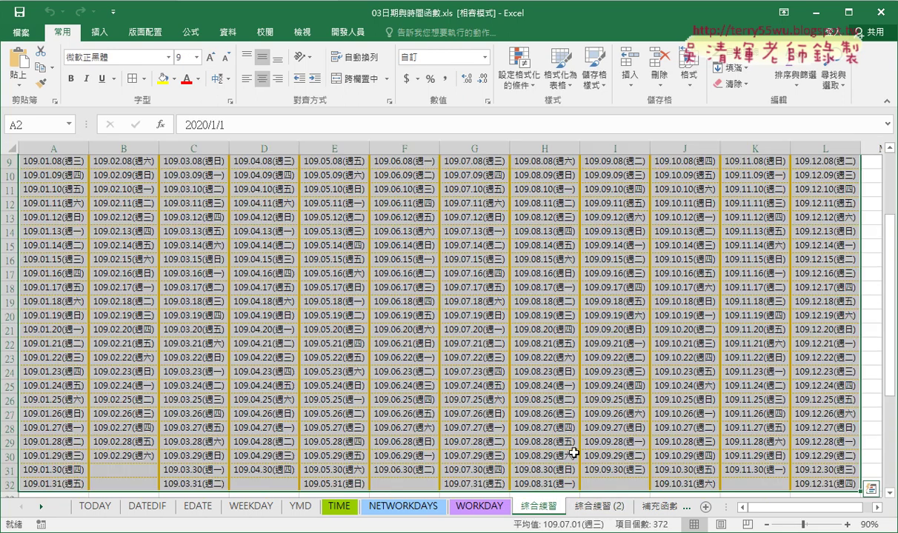
scroll(540, 426, up, 3)
click(531, 416)
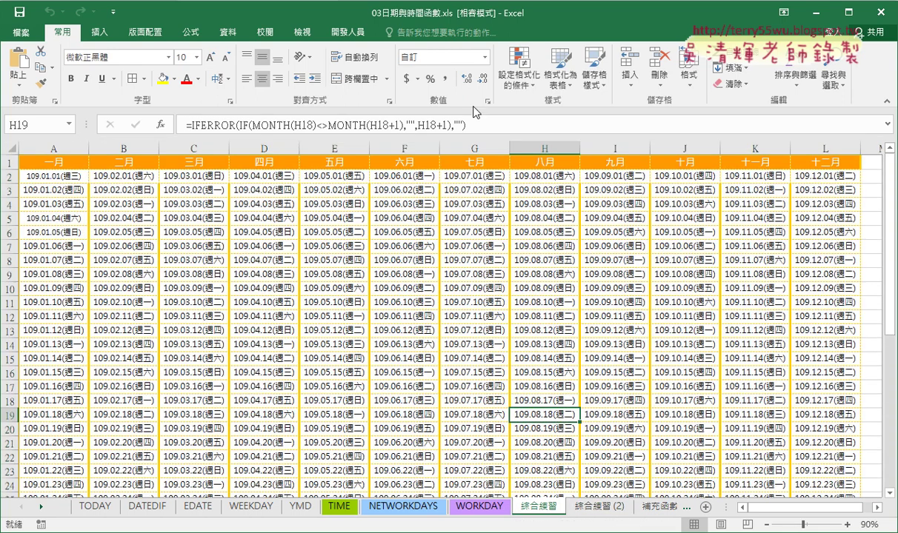
click(519, 74)
mouse_move(541, 275)
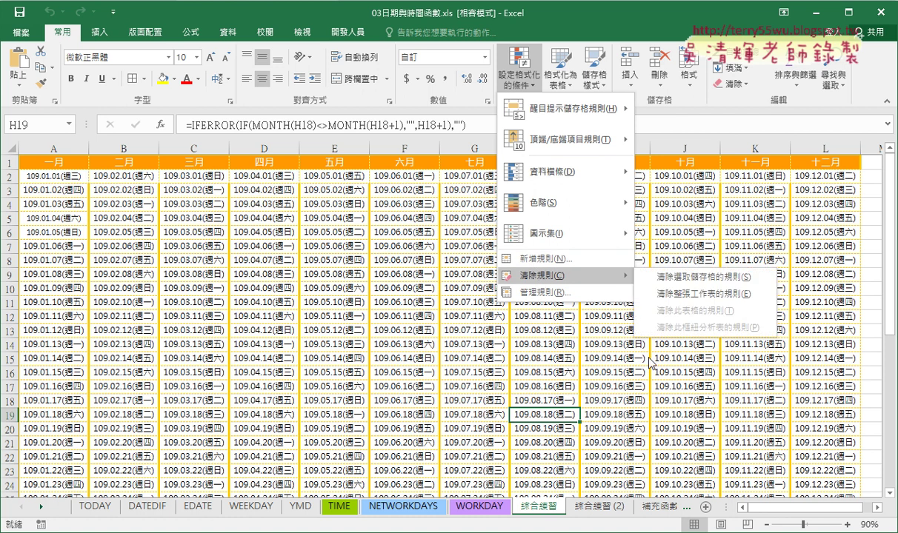
click(517, 481)
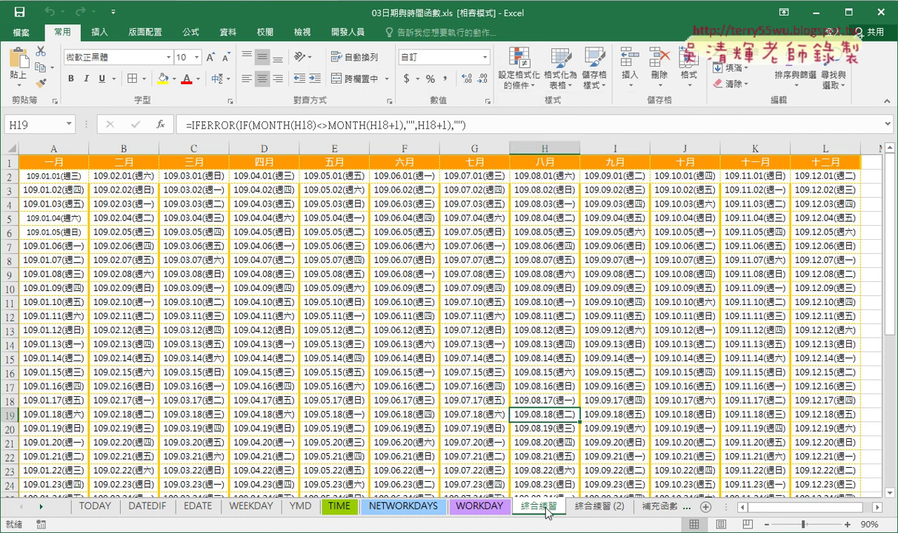
Rename sheet 綜合練習 (2) to 綜合練習 (VBA)
click(603, 510)
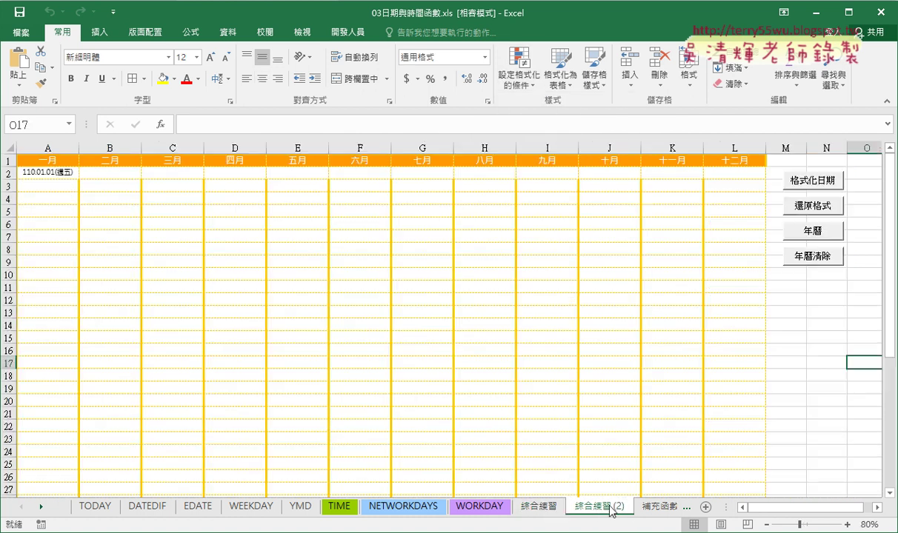
double_click(615, 508)
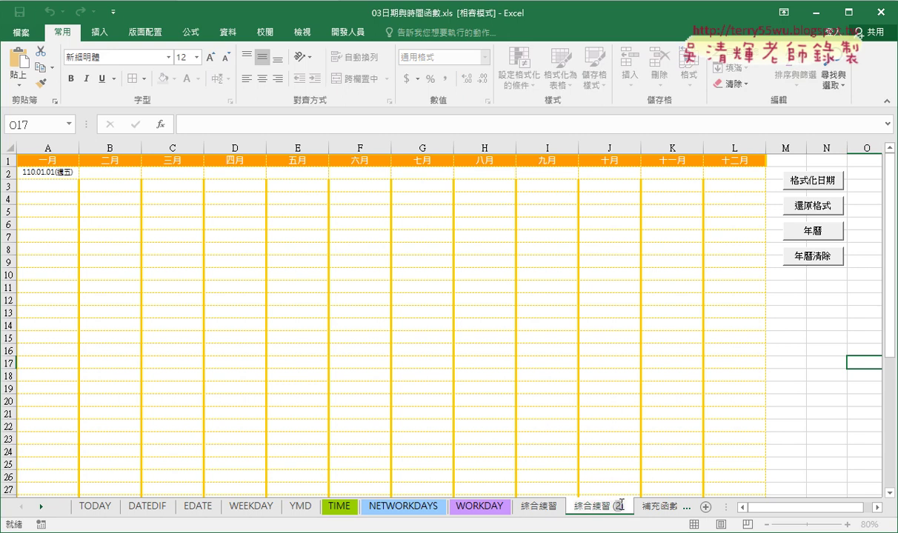
text(VB)
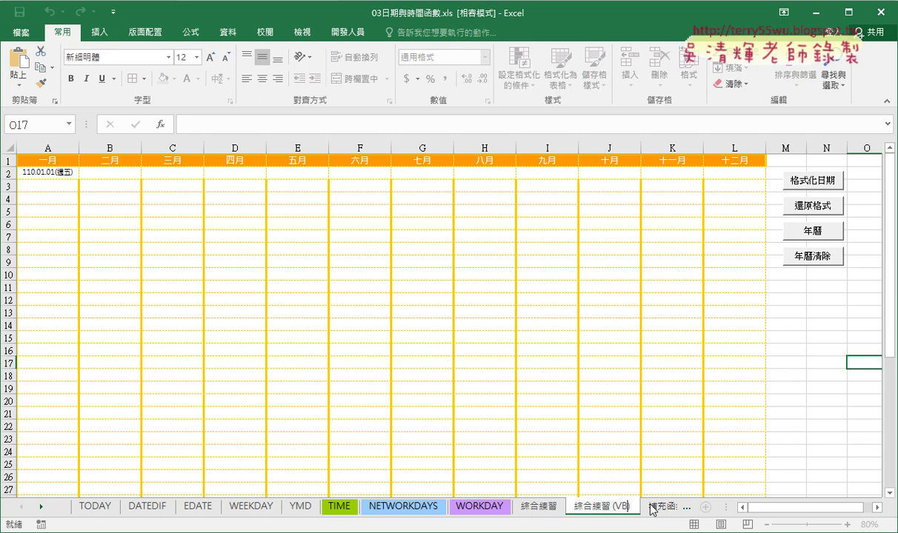
text(A)
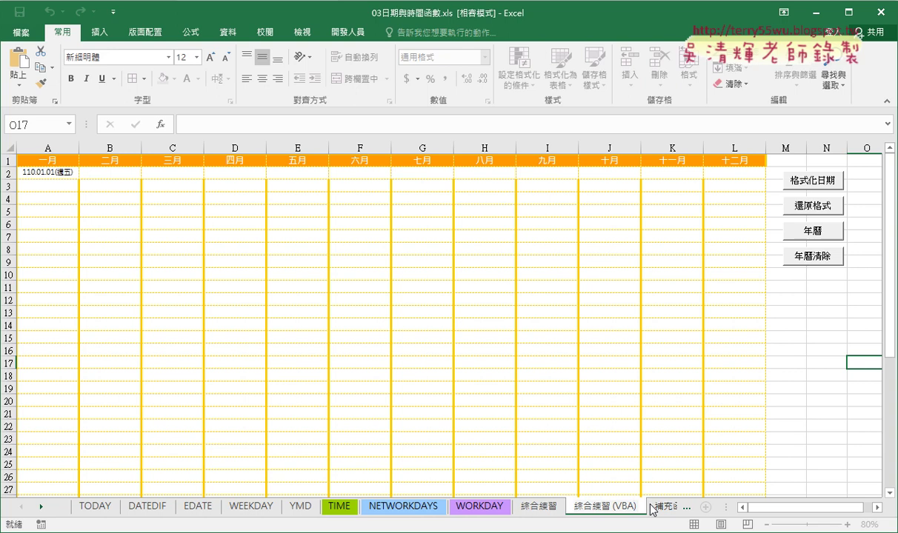
key(Return)
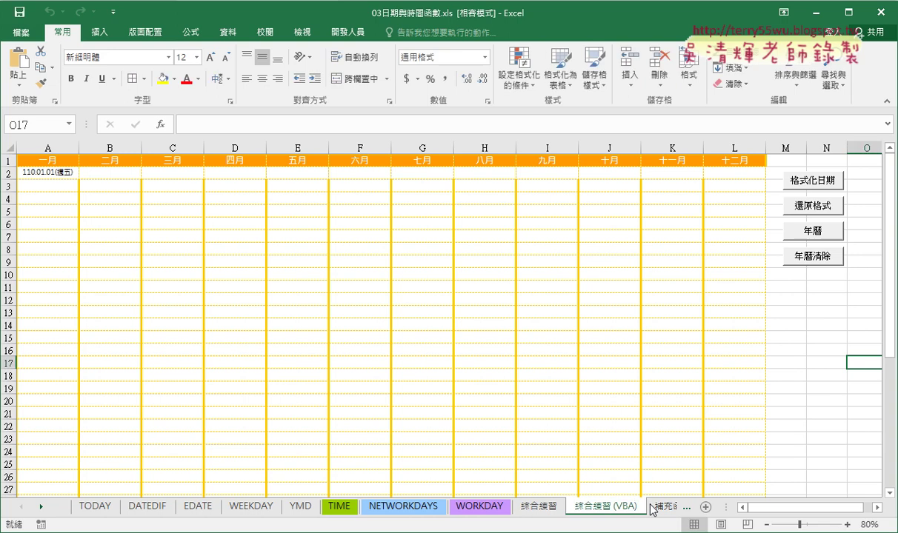
Run the 年曆 macro and enter the year 2020 in its prompt
click(814, 232)
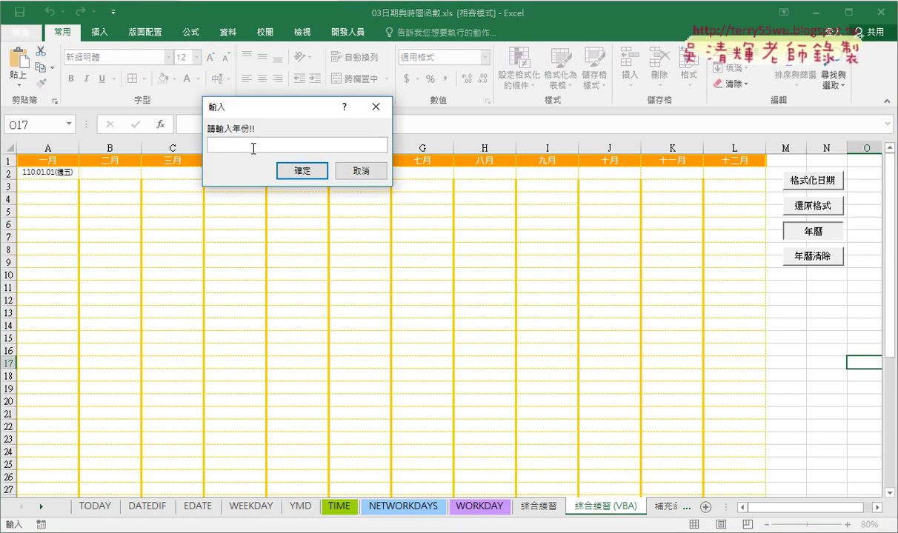
text(2020)
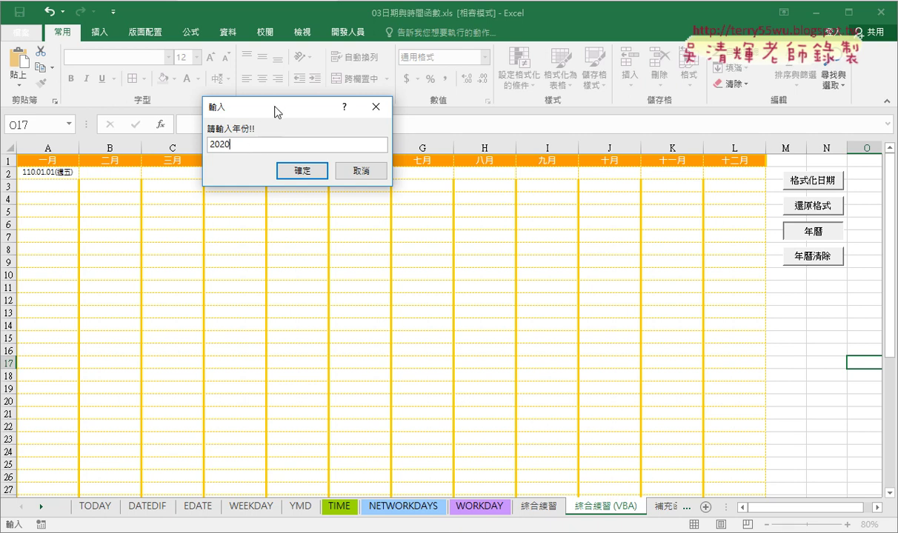
drag(274, 111, 397, 243)
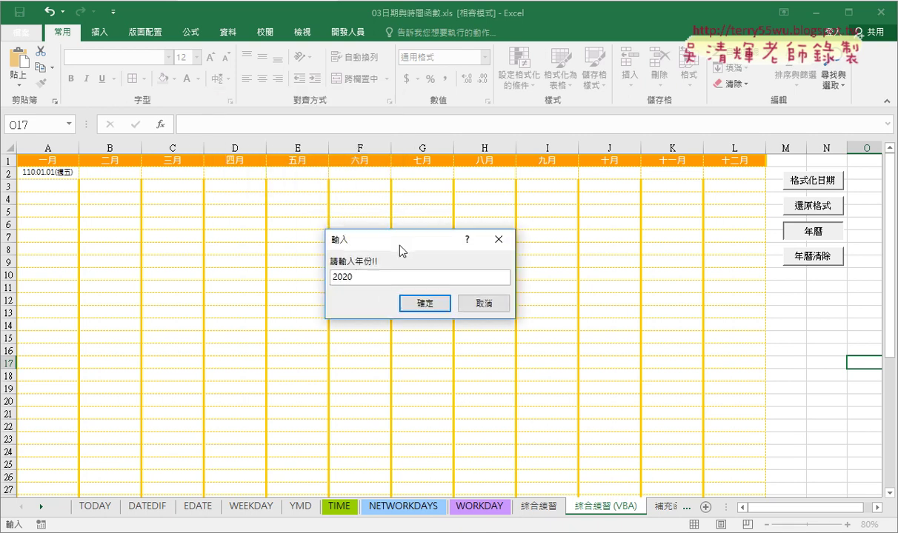
double_click(331, 280)
Draw red ink arrows from 2020 to 一月 and down columns A–C, then confirm 2020
mouse_move(359, 270)
mouse_down()
mouse_move(348, 296)
mouse_move(369, 282)
mouse_move(385, 294)
mouse_up()
drag(405, 261, 405, 288)
mouse_move(356, 257)
mouse_down()
mouse_move(64, 160)
mouse_move(76, 171)
mouse_move(407, 171)
mouse_move(405, 155)
mouse_up()
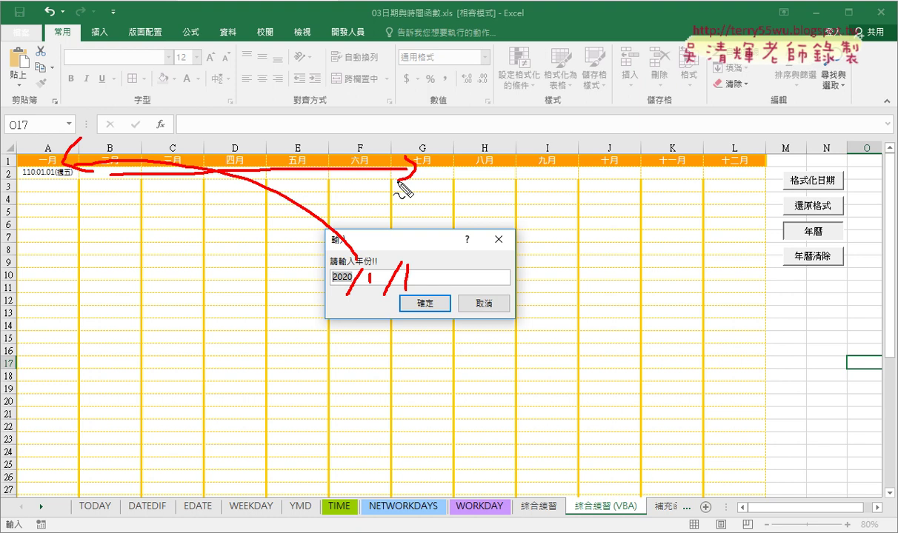
mouse_move(37, 186)
mouse_down()
mouse_move(22, 310)
mouse_move(46, 288)
mouse_up()
drag(111, 188, 111, 318)
drag(101, 280, 132, 282)
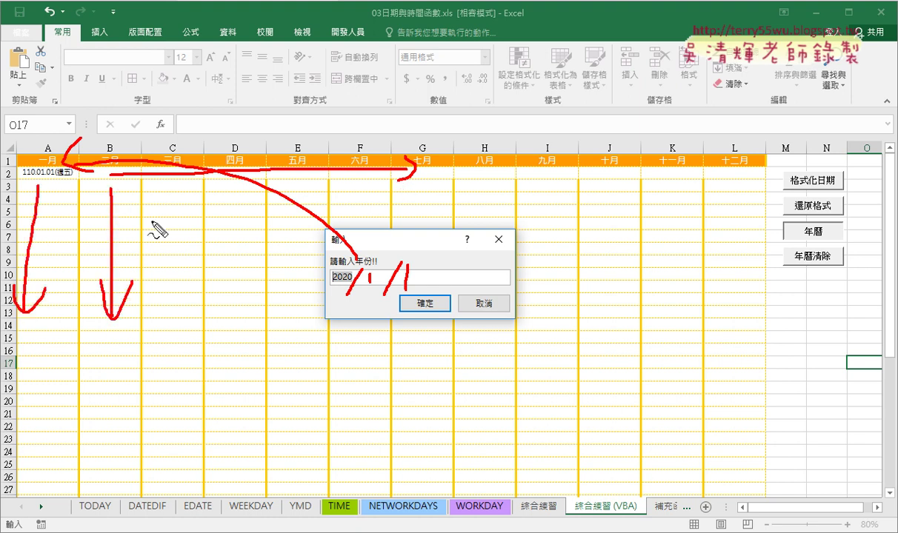
drag(185, 189, 185, 320)
drag(175, 285, 217, 298)
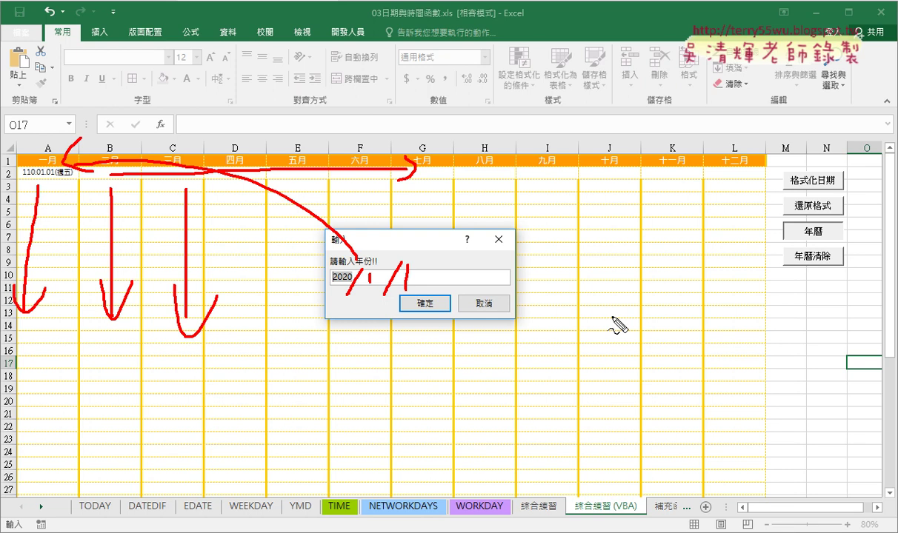
key(Escape)
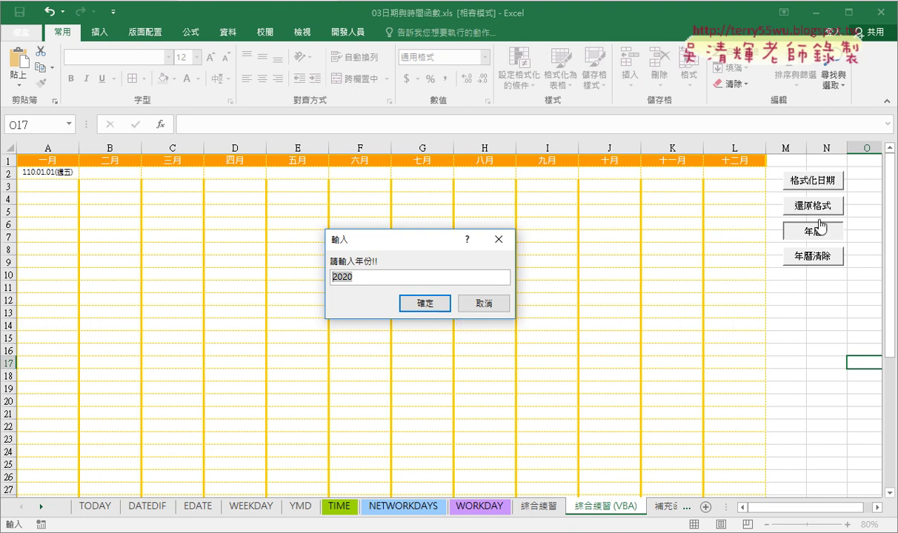
click(429, 306)
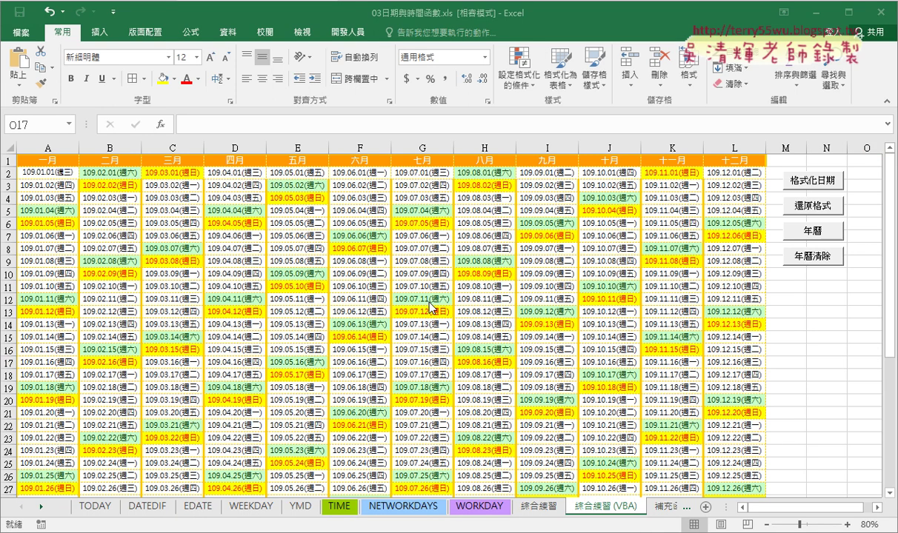
Clear the calendar with 年曆清除, leaving only 109.01.01(週三) in A2
click(814, 257)
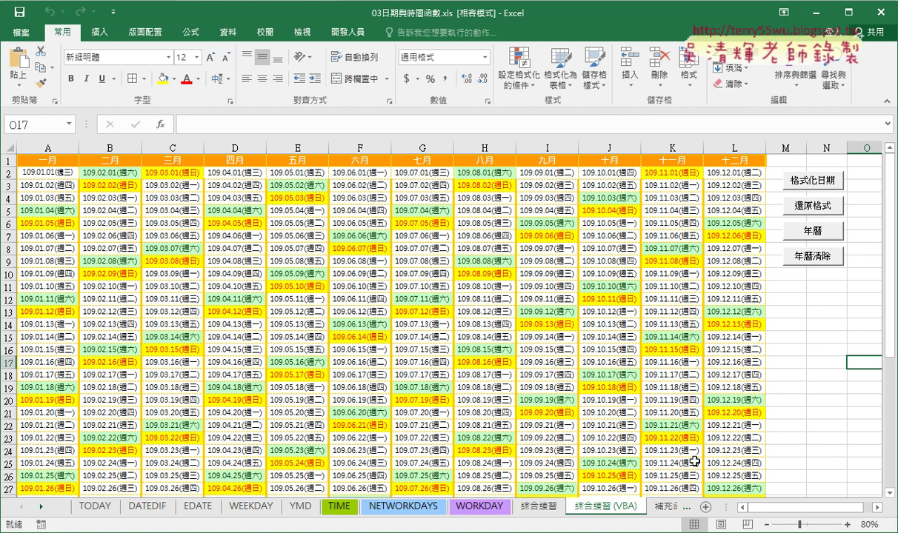
click(44, 175)
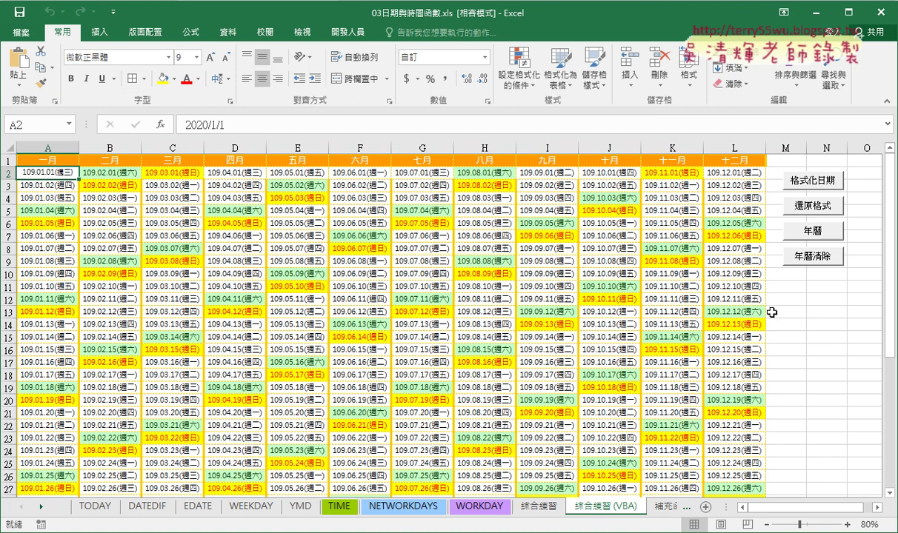
click(811, 257)
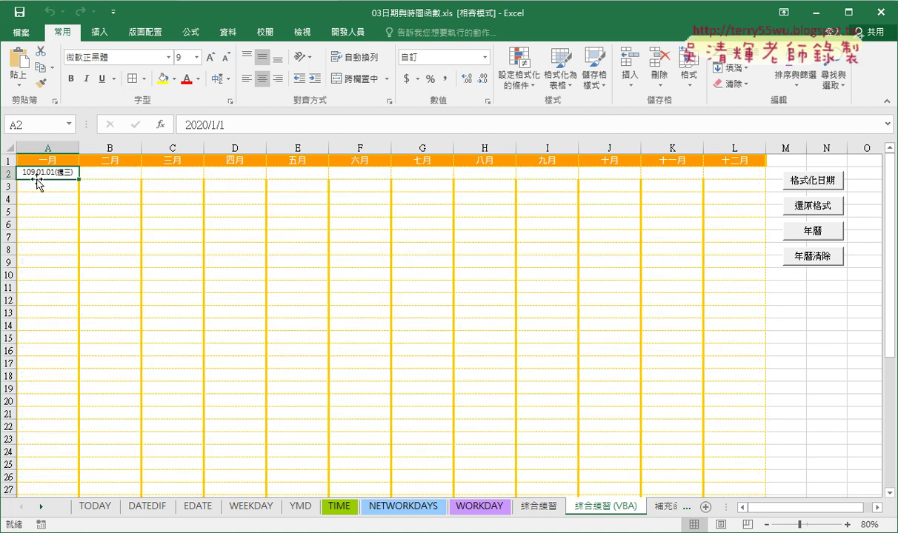
Regenerate the 2020 calendar, then strip its weekend colours with 還原格式
click(799, 234)
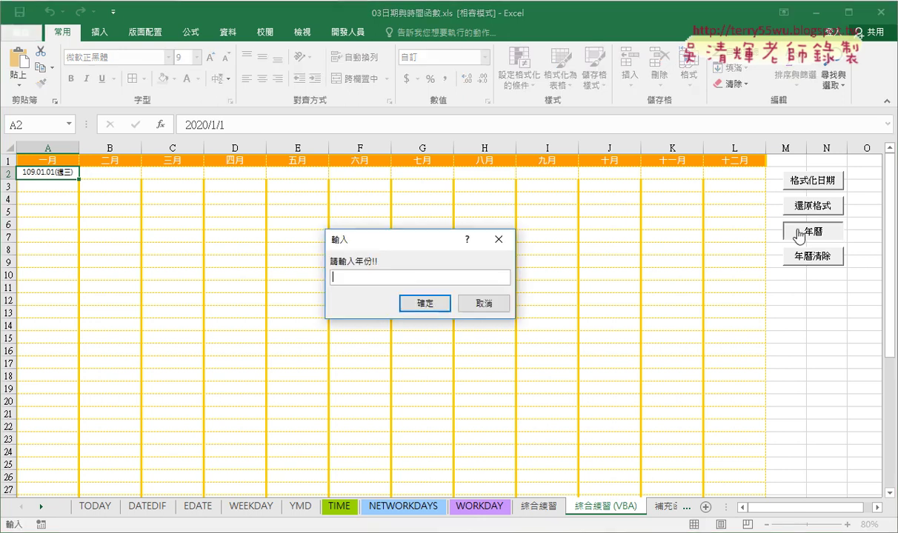
text(2020)
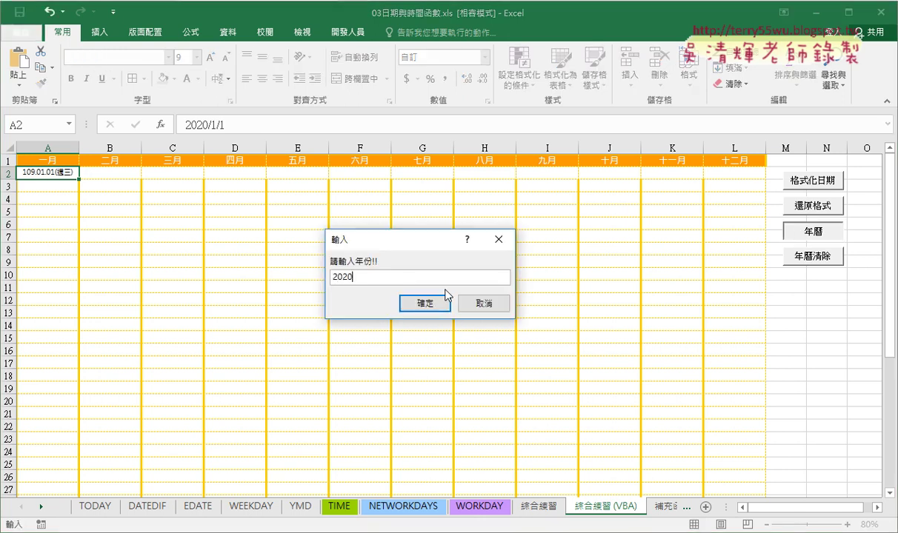
key(Return)
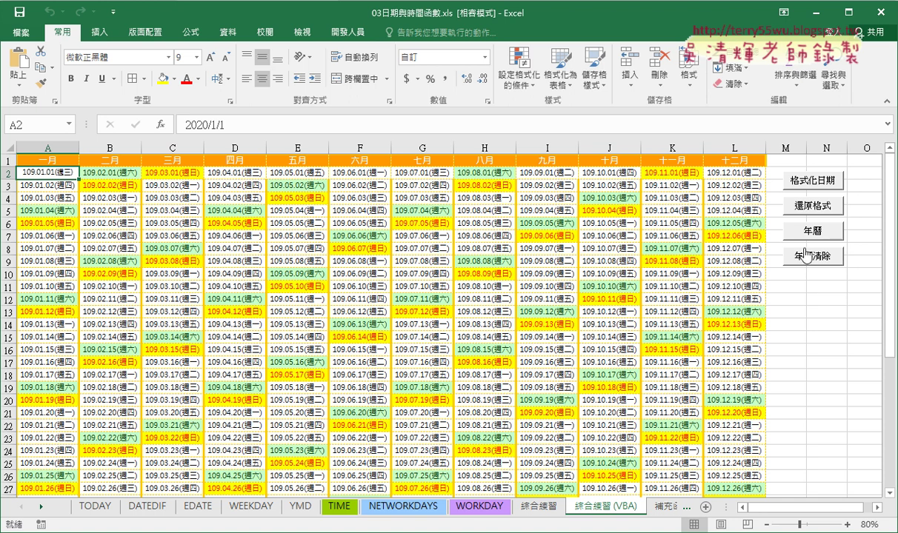
click(813, 206)
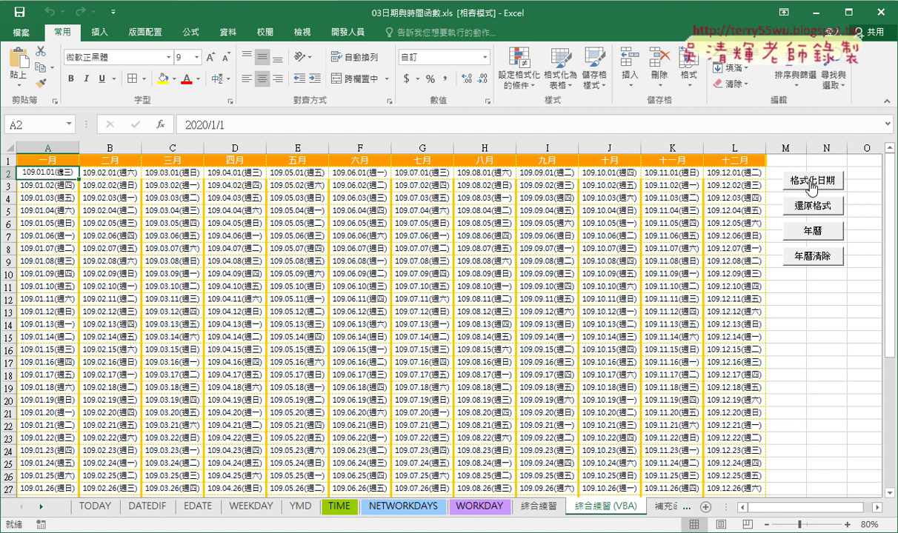
click(814, 189)
drag(850, 217, 845, 179)
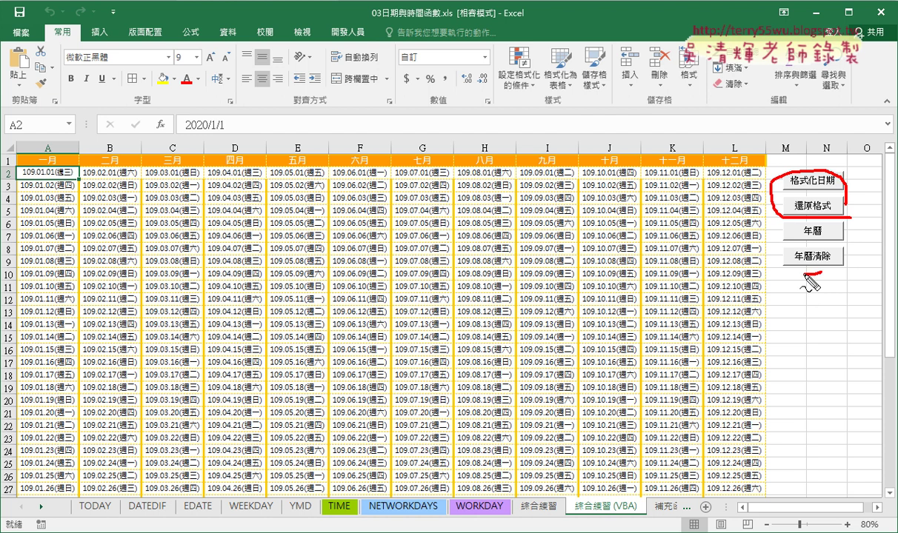
drag(787, 226, 818, 283)
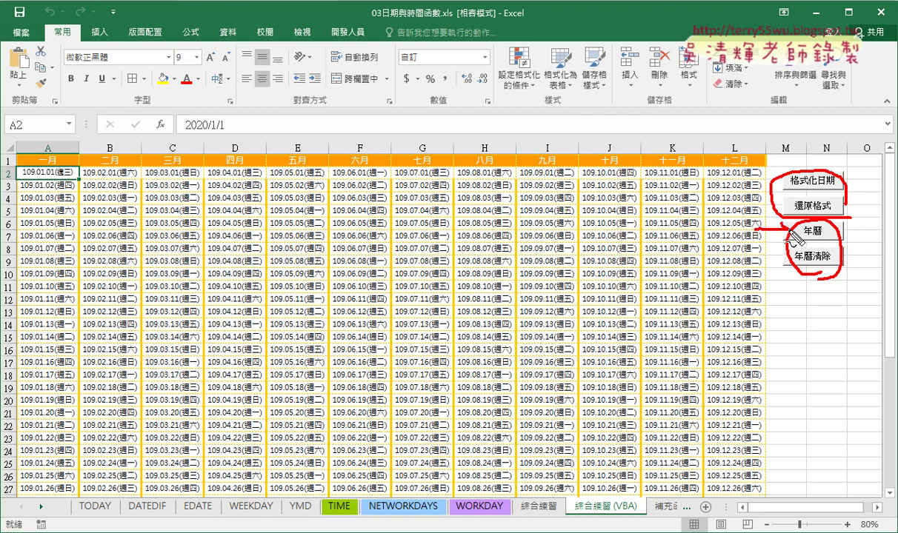
drag(754, 235, 788, 237)
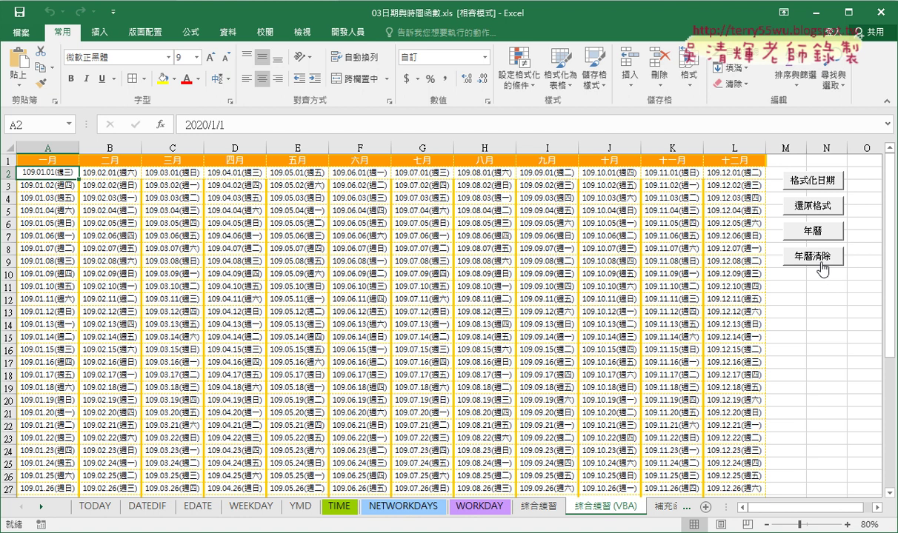
click(813, 184)
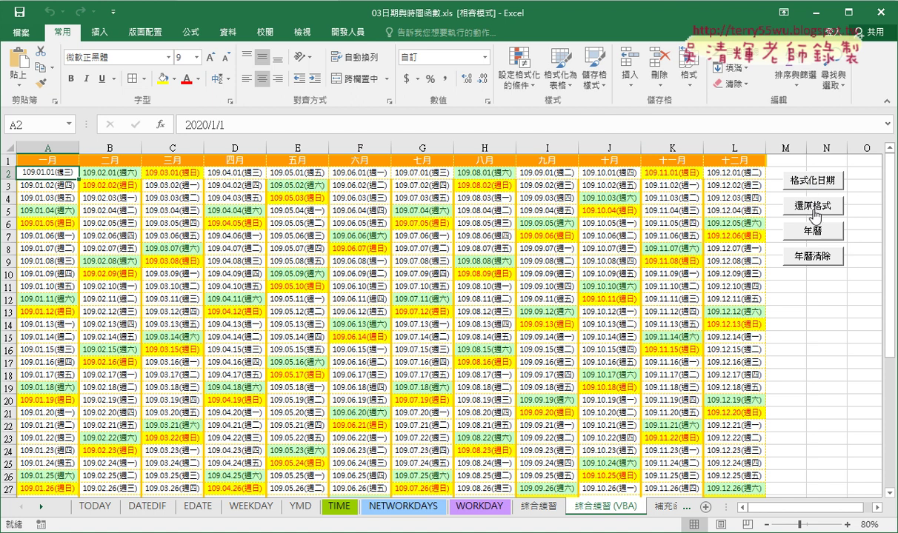
click(814, 213)
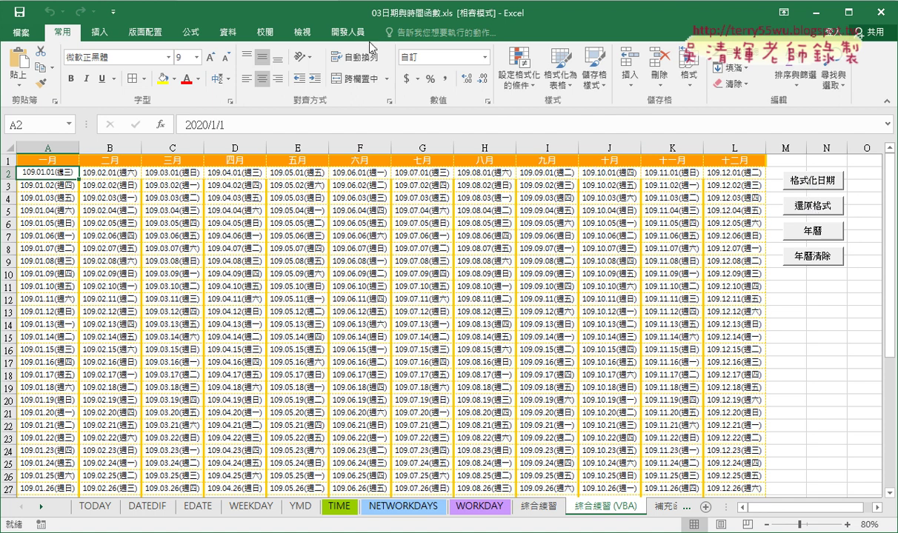
Open the VBA editor from the Developer tab and scroll to the 格式化日期 procedure
click(347, 32)
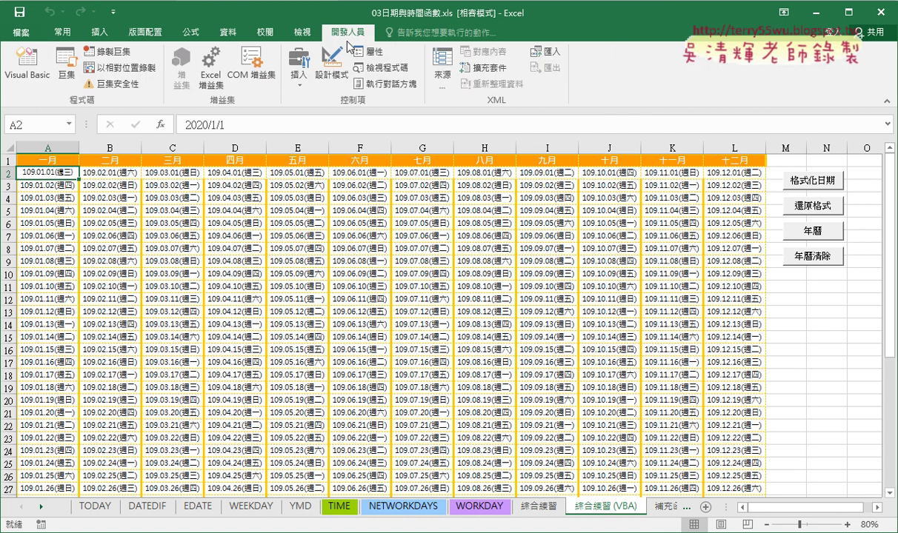
click(32, 73)
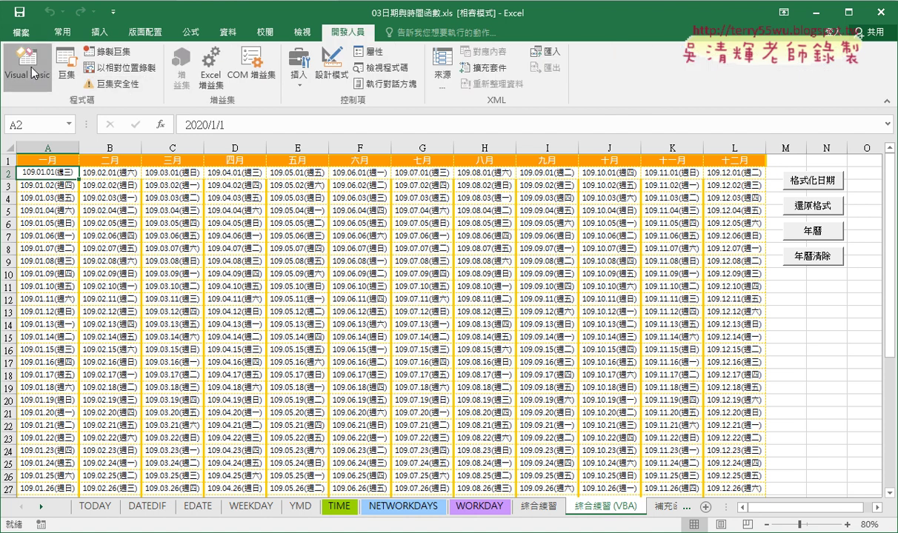
scroll(359, 211, up, 1)
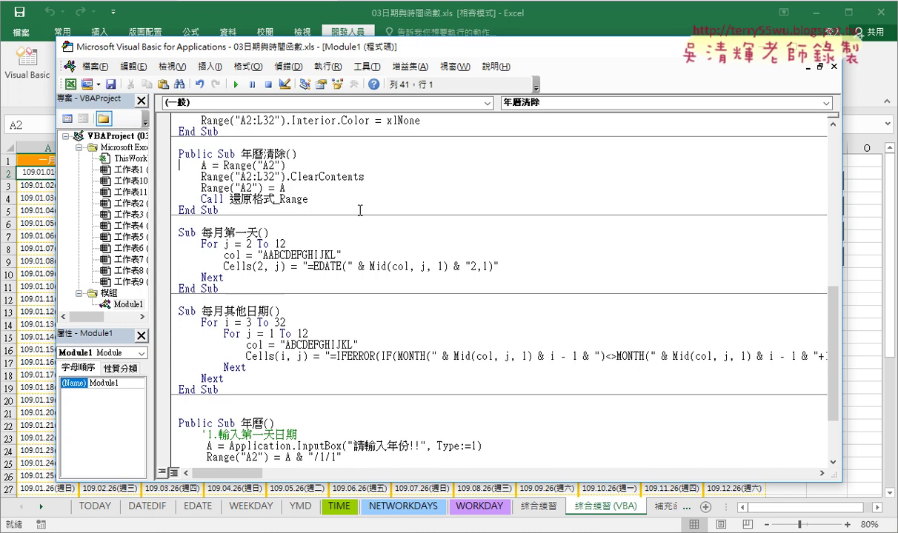
scroll(359, 211, up, 6)
scroll(360, 210, up, 1)
scroll(361, 210, up, 4)
scroll(362, 199, down, 2)
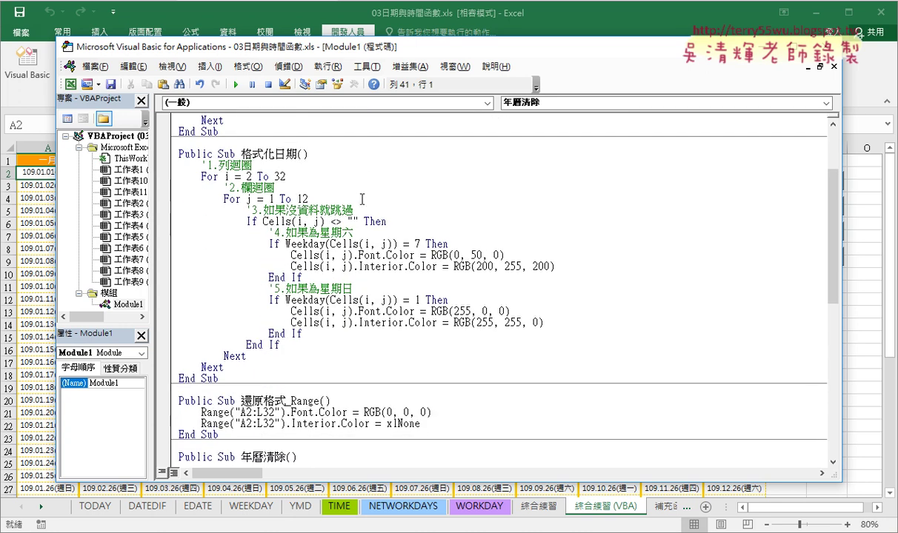
Remove 'Public' and the loop body, leaving an empty indented Sub 格式化日期()
click(217, 154)
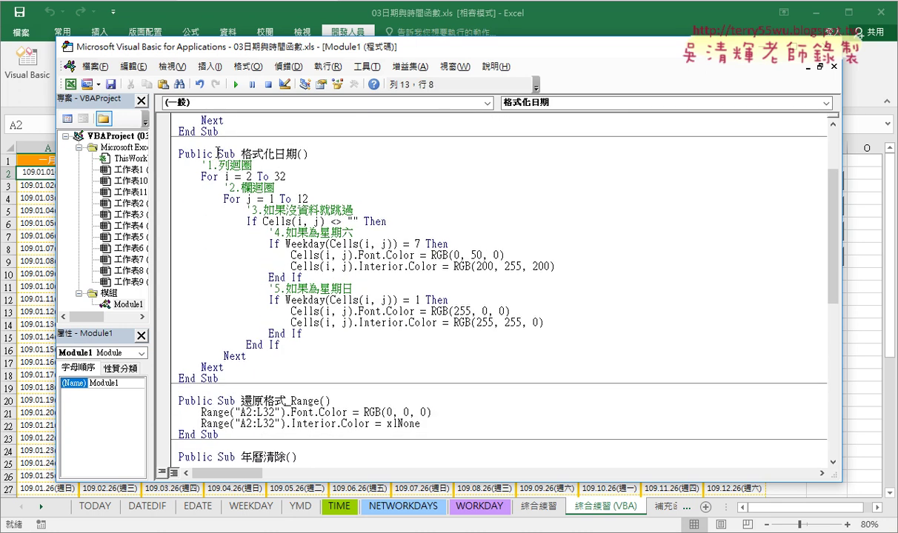
drag(217, 154, 164, 158)
key(Delete)
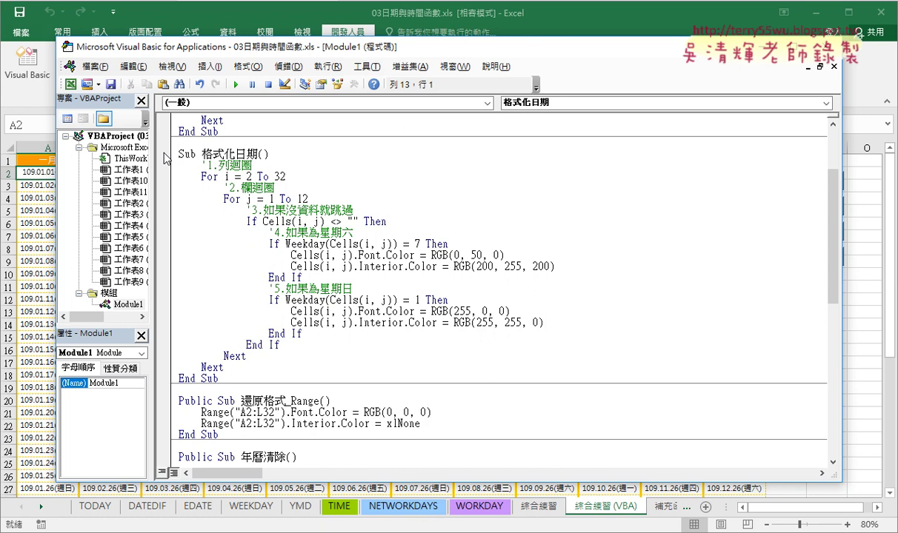
drag(257, 154, 286, 372)
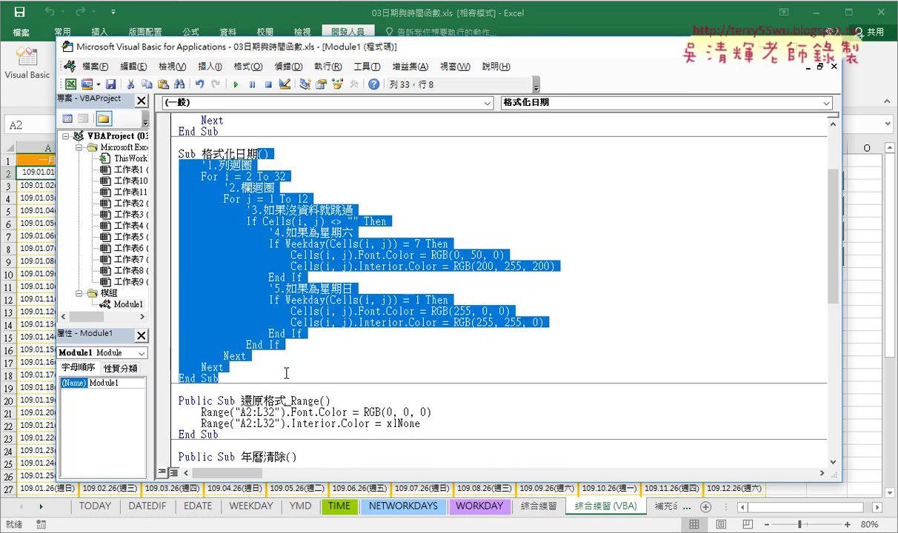
key(Delete)
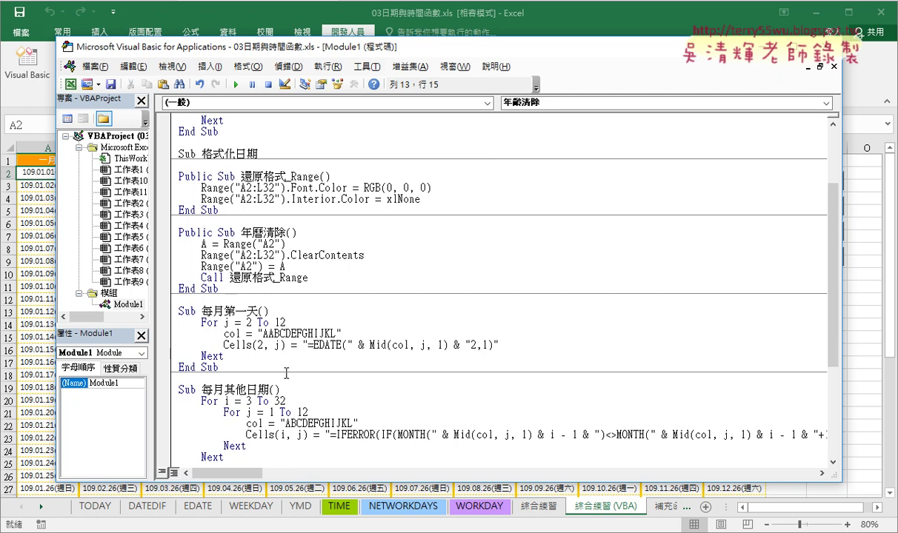
key(Return)
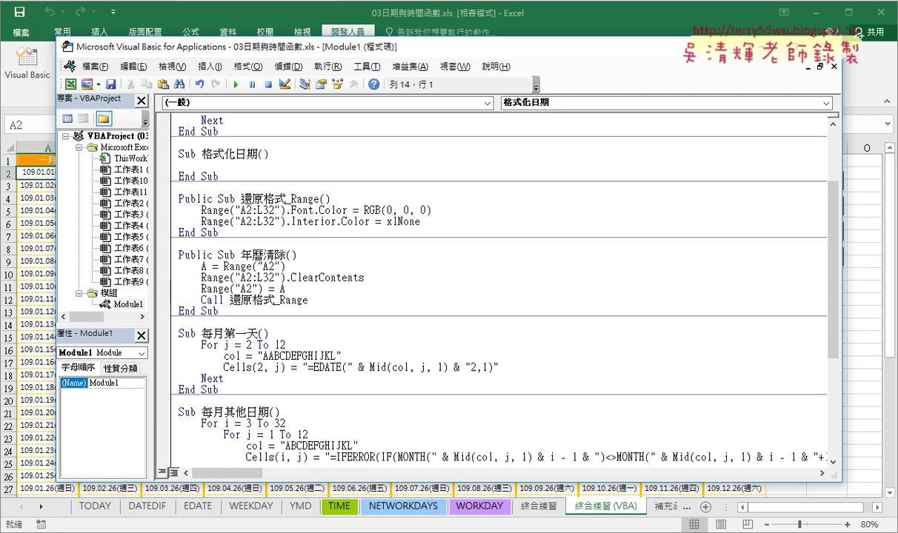
key(Tab)
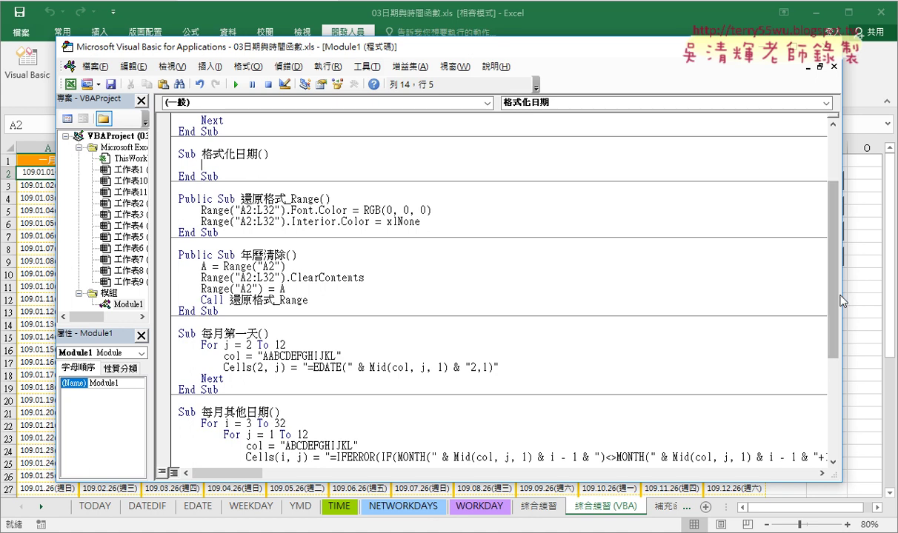
Place the VBA window beside the calendar and add a For i = 2 To 32 … Next loop
drag(842, 300, 676, 300)
drag(411, 52, 613, 51)
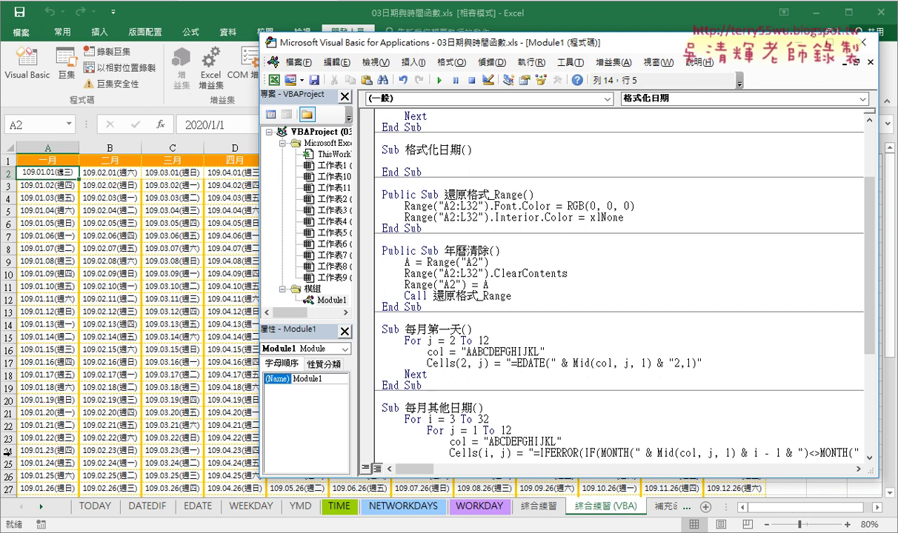
text(f)
text(or )
text(i=2)
text( t)
text(o 32)
key(Return)
key(Return)
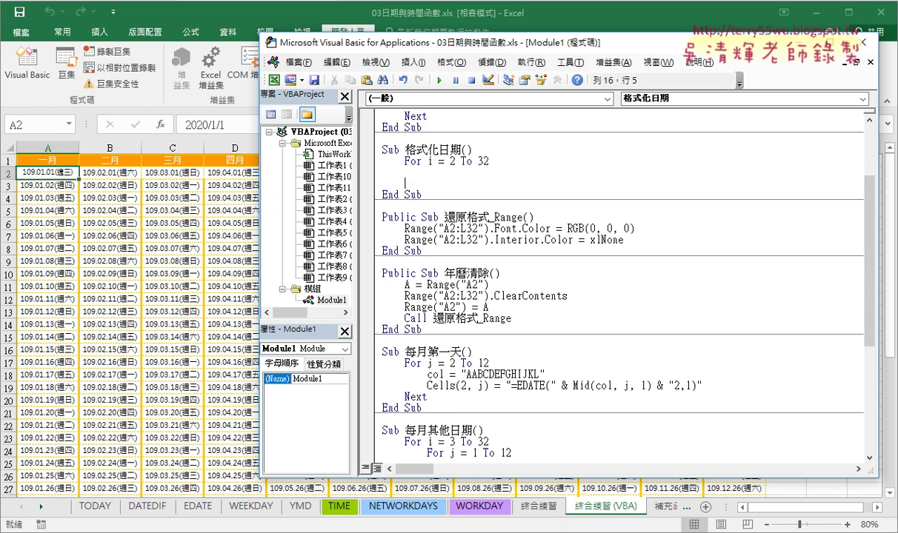
text(next)
key(Up)
key(Tab)
Nest a For j = 1 To 12 … Next loop inside and begin an If statement
drag(349, 42, 256, 192)
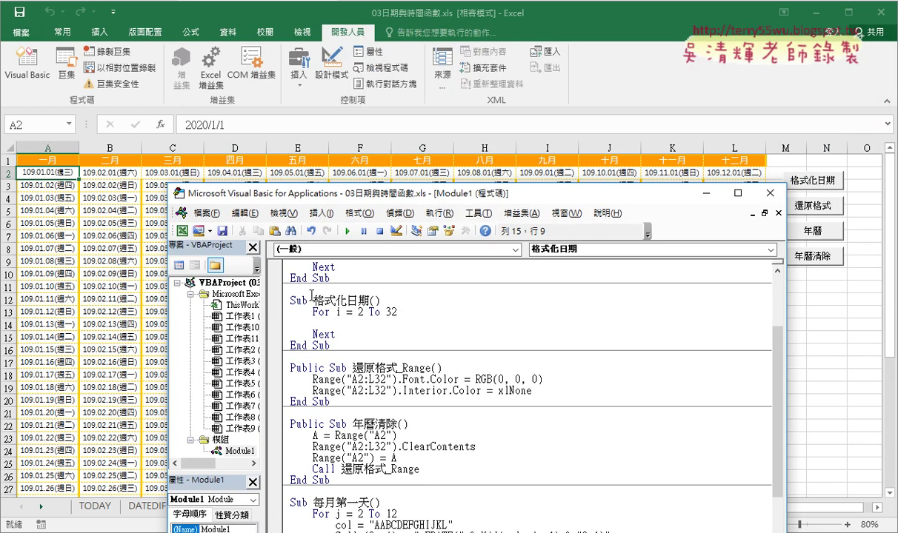
text(fo)
text(r)
text( j)
text(=1 )
text(to )
text(12)
key(Return)
key(Return)
text(nex)
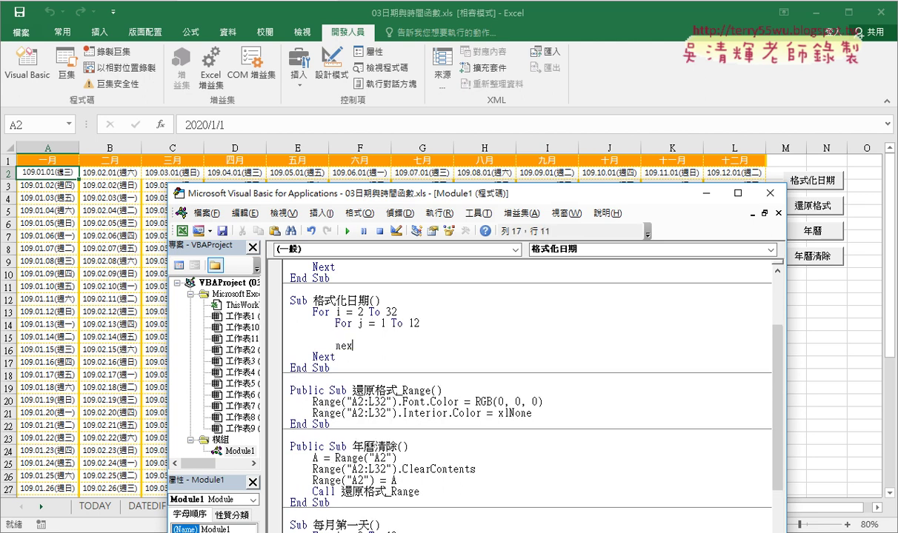
text(t)
key(Up)
key(Tab)
text(if)
Complete the line If VBA.Weekday(Cells(i, j)) = 1 Then and start a new line below
text(vb)
text(a.)
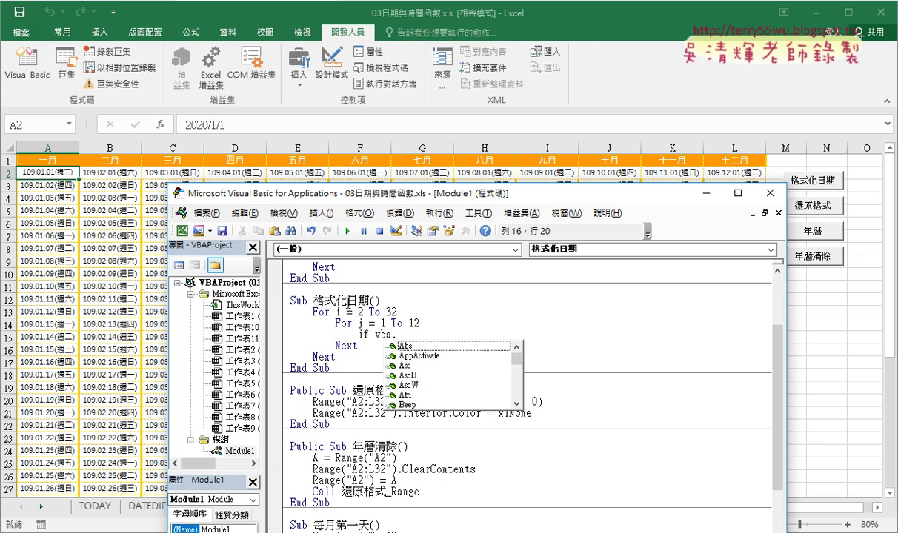
text(w)
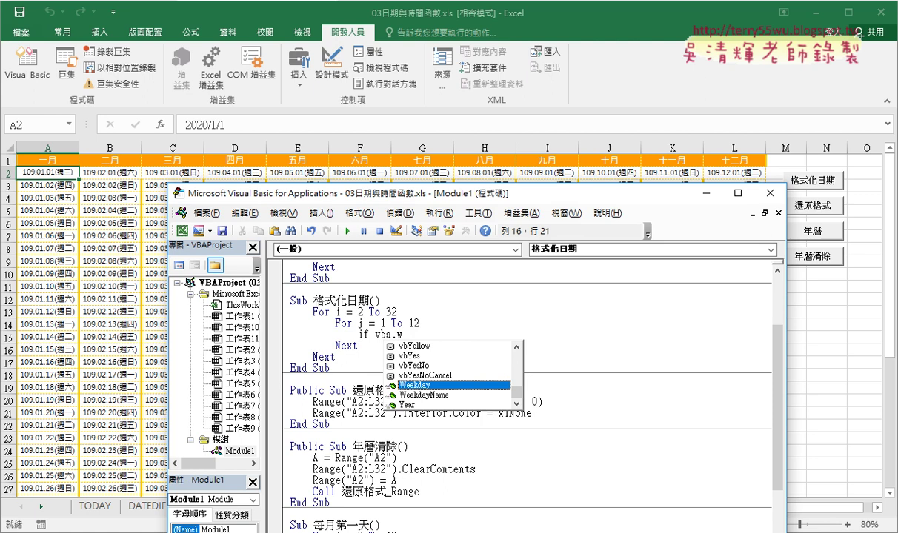
double_click(437, 386)
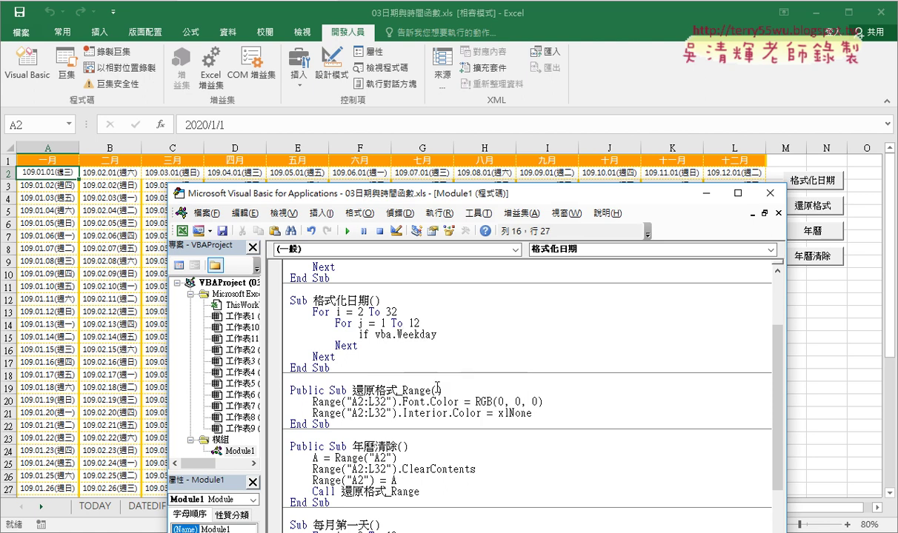
text(()
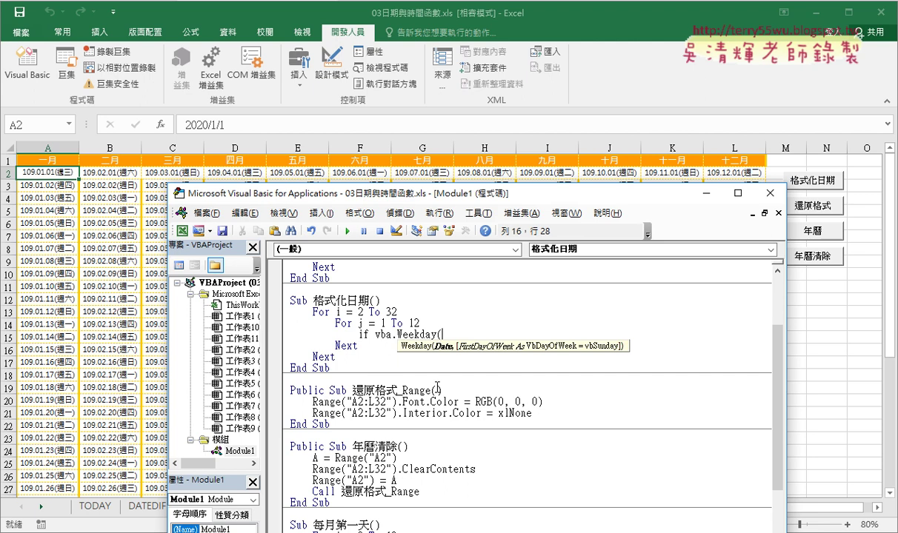
text(ce)
text(lls)
text((i)
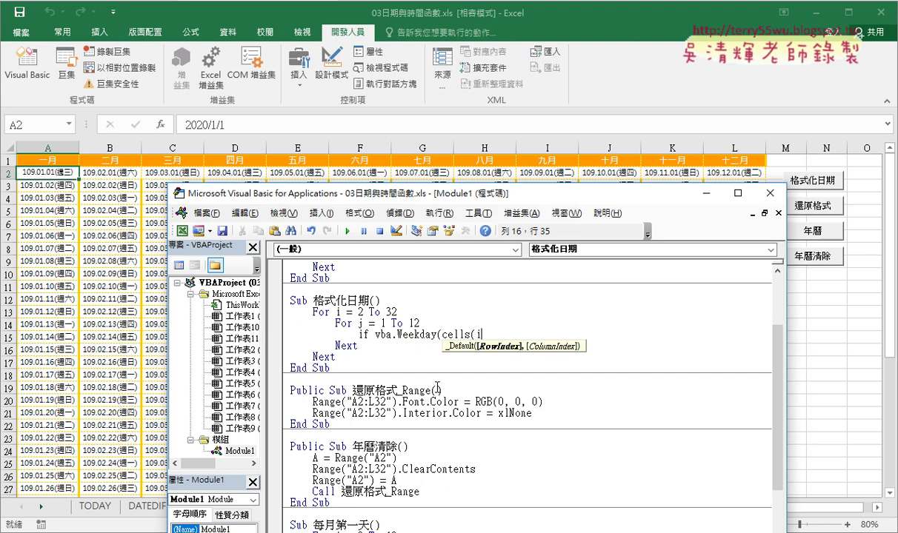
text(,j))
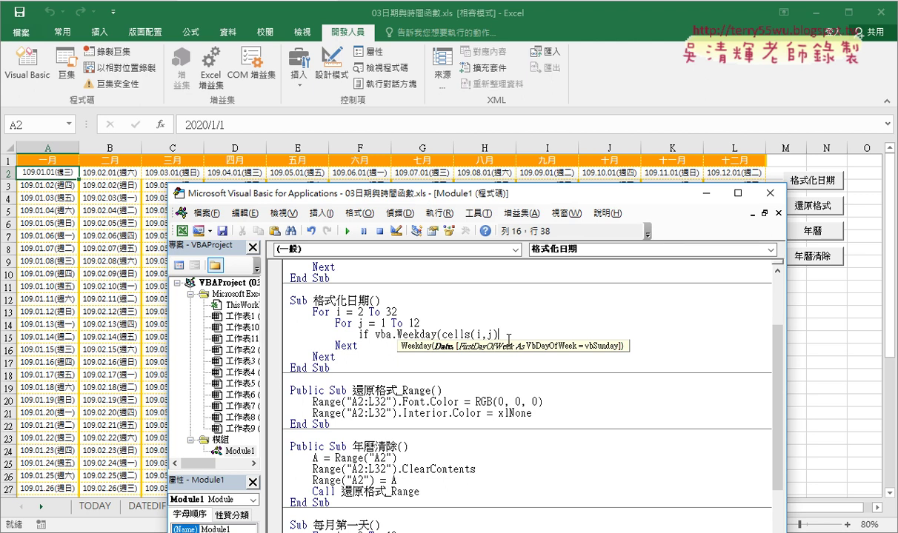
text()=)
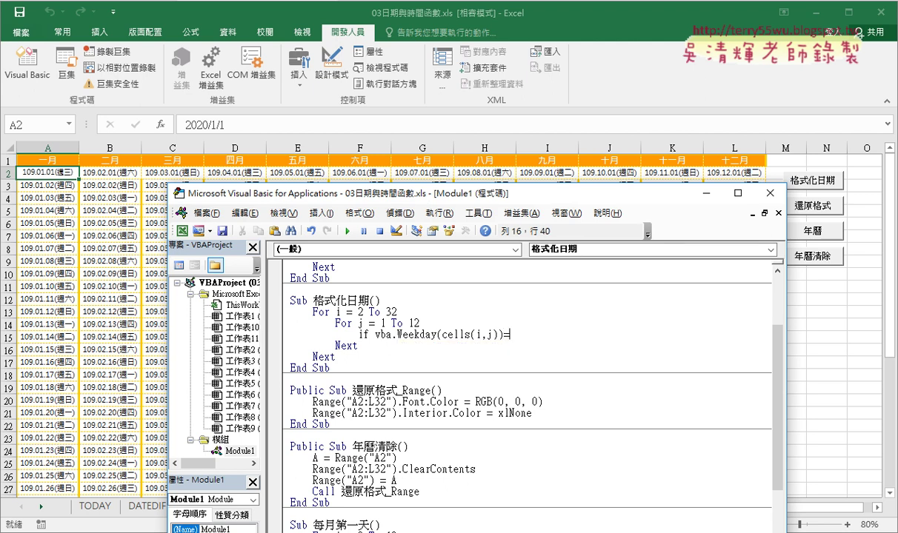
text(1)
key(alt)
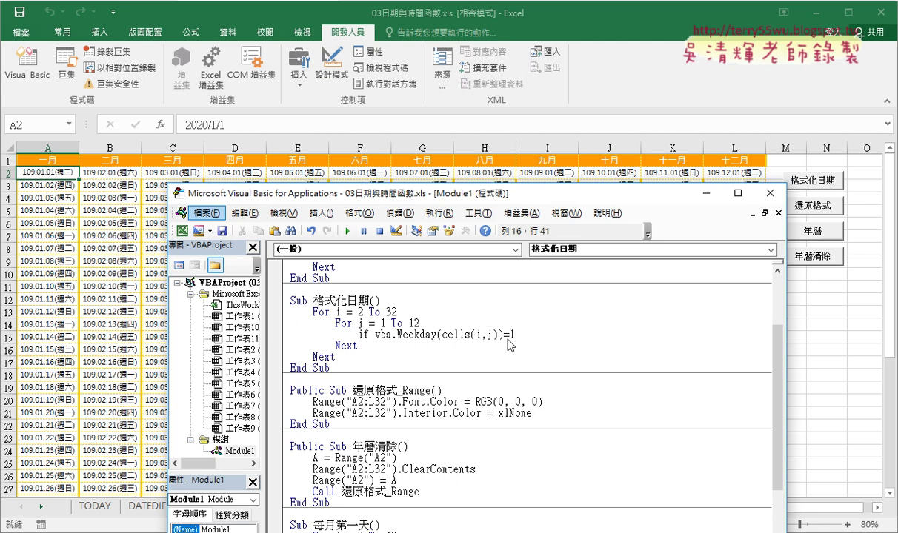
key(alt+space)
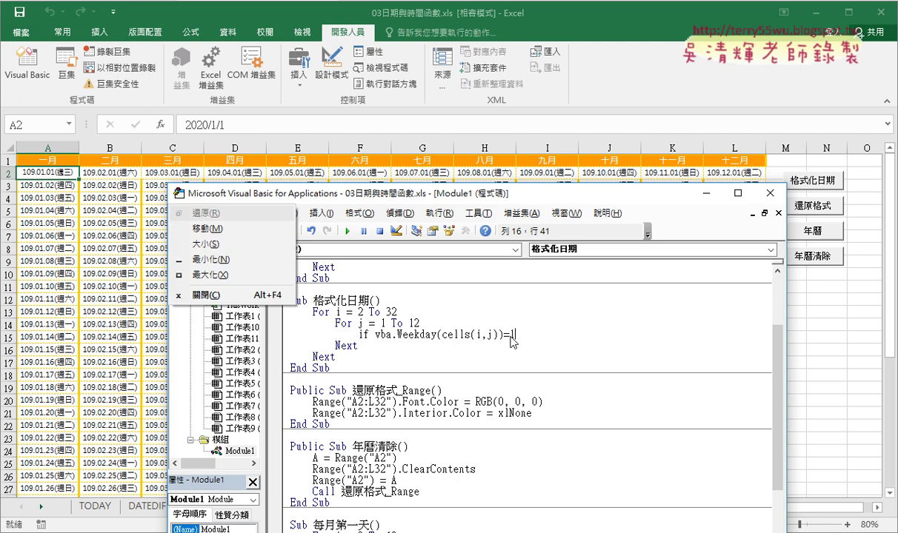
key(Escape)
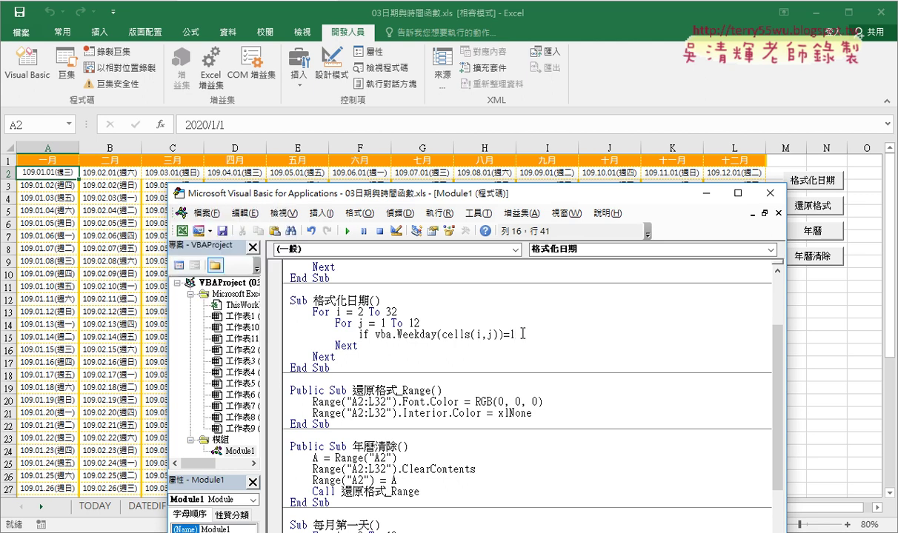
text(then)
key(Return)
key(Return)
Close the block with End If and copy the Cells reference into the indented line
text(e)
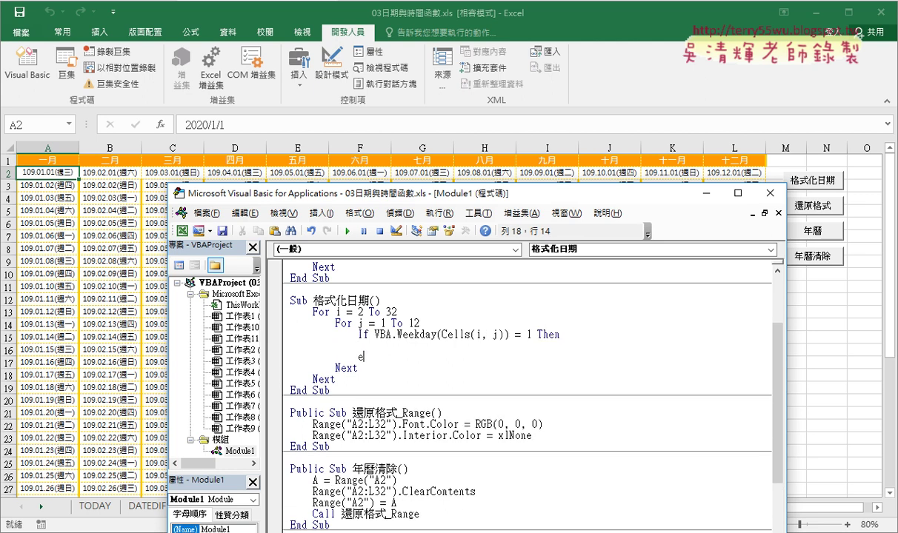
text(nd i)
text(f)
key(Up)
key(Tab)
drag(442, 334, 487, 334)
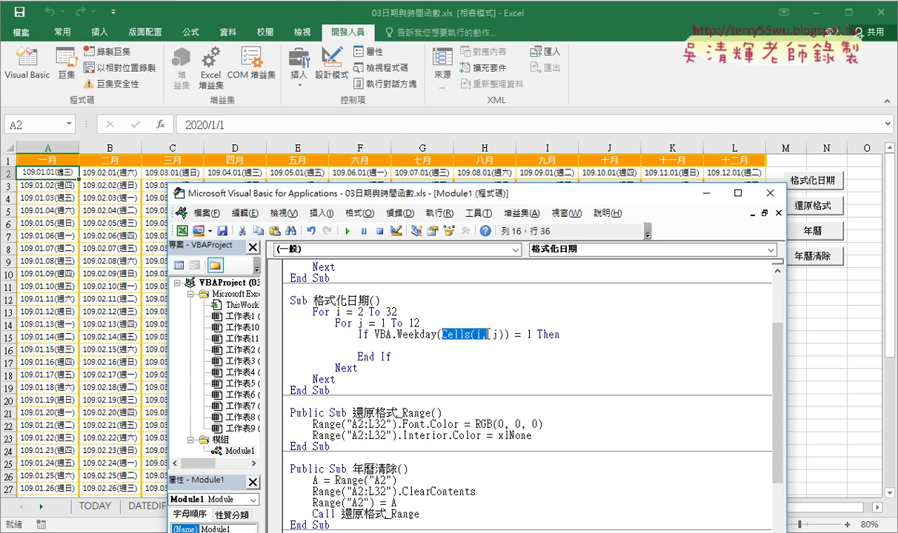
key(shift+Right)
key(shift+Right)
key(shift+Right)
drag(488, 355, 381, 345)
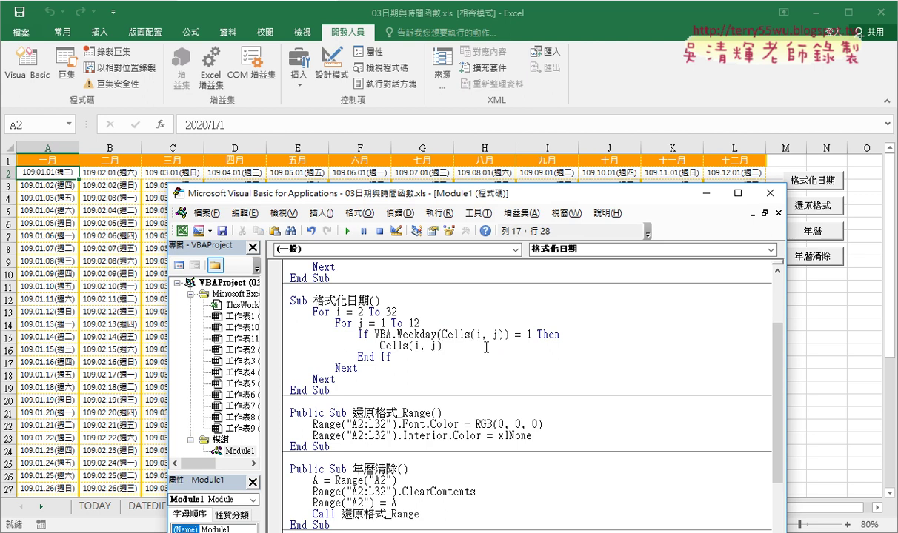
drag(443, 346, 419, 347)
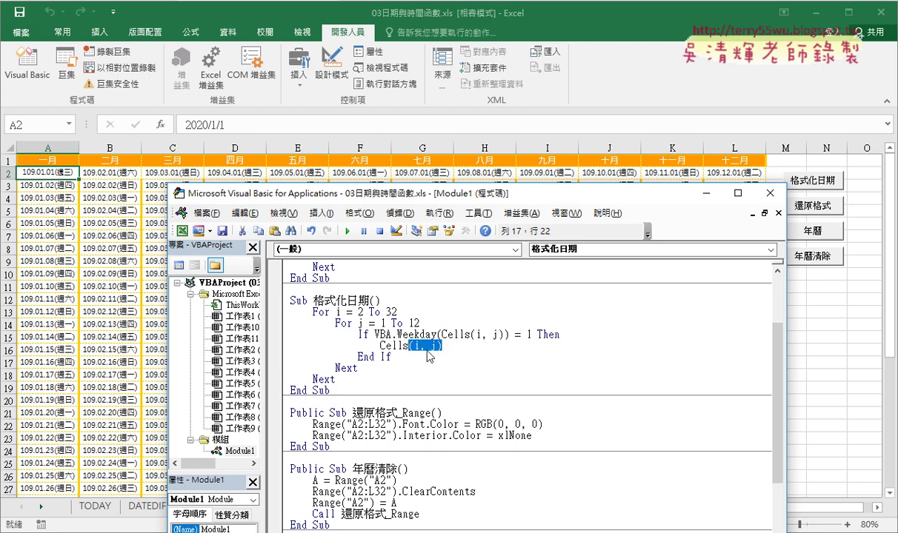
key(BackSpace)
key(BackSpace)
key(BackSpace)
Complete Cells(i, j).Font.Color = RGB(255, 0, 0) and start a new line
text(.)
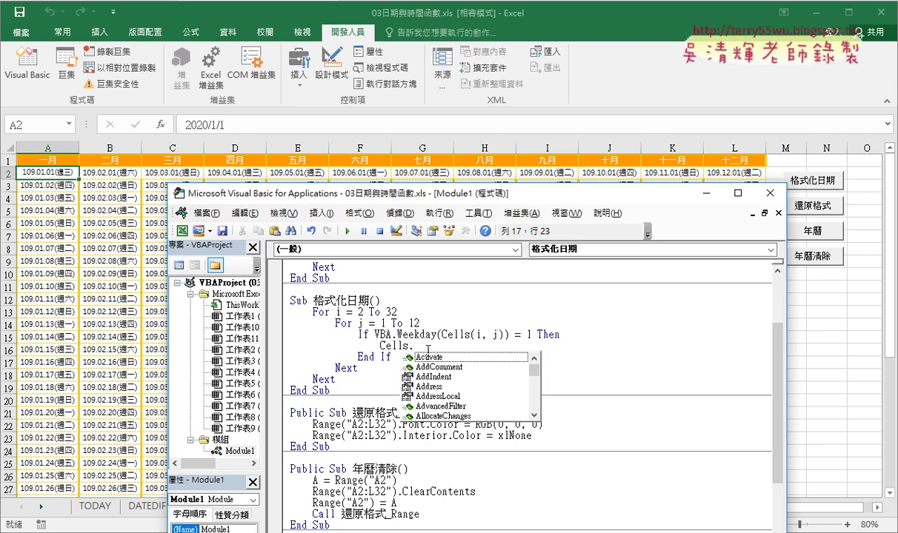
text(fo)
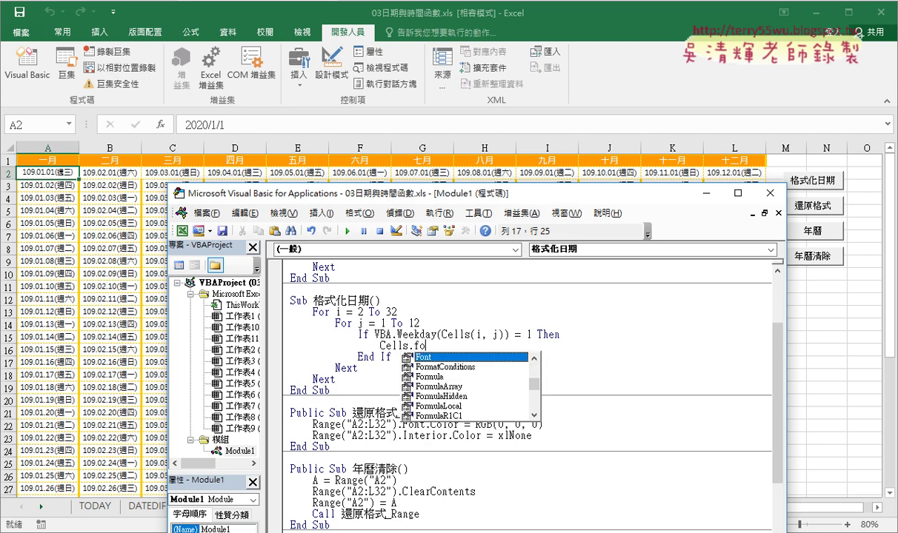
key(Tab)
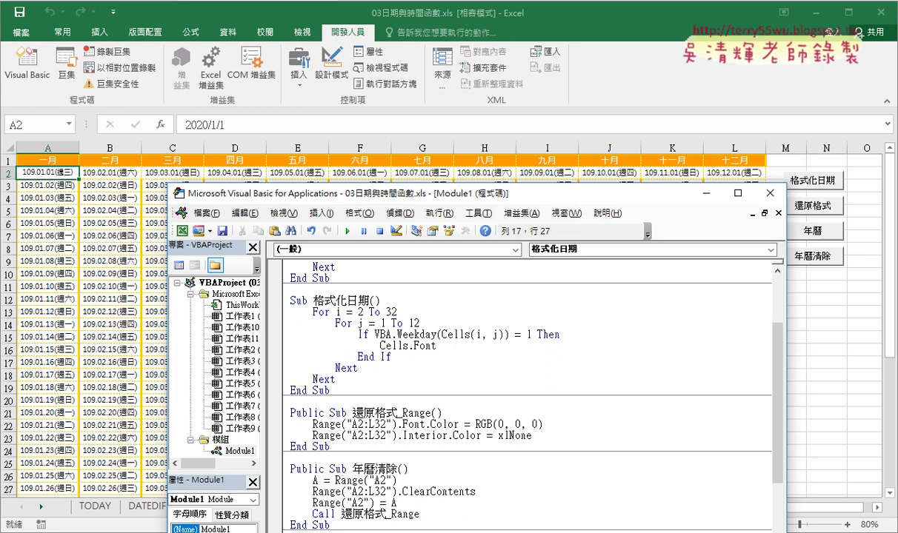
text(.co )
text(=)
text(rgb()
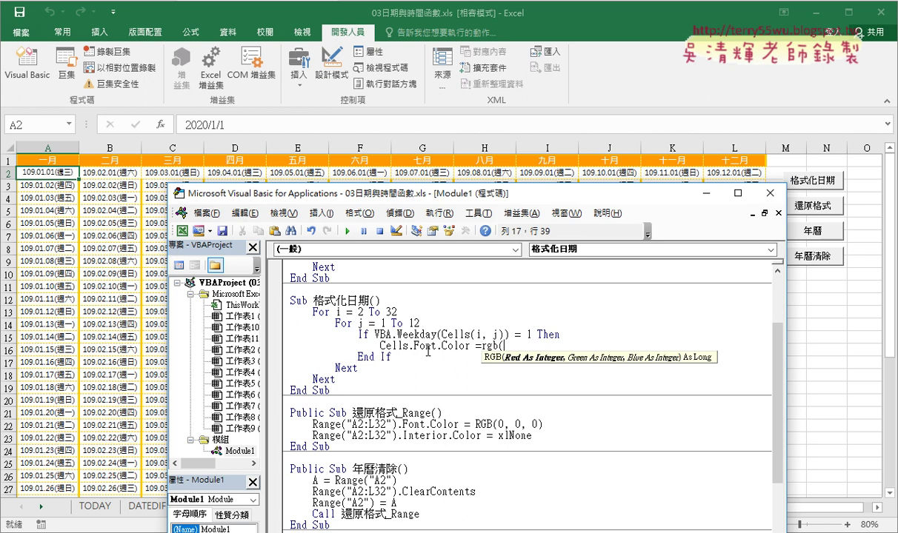
text(255,)
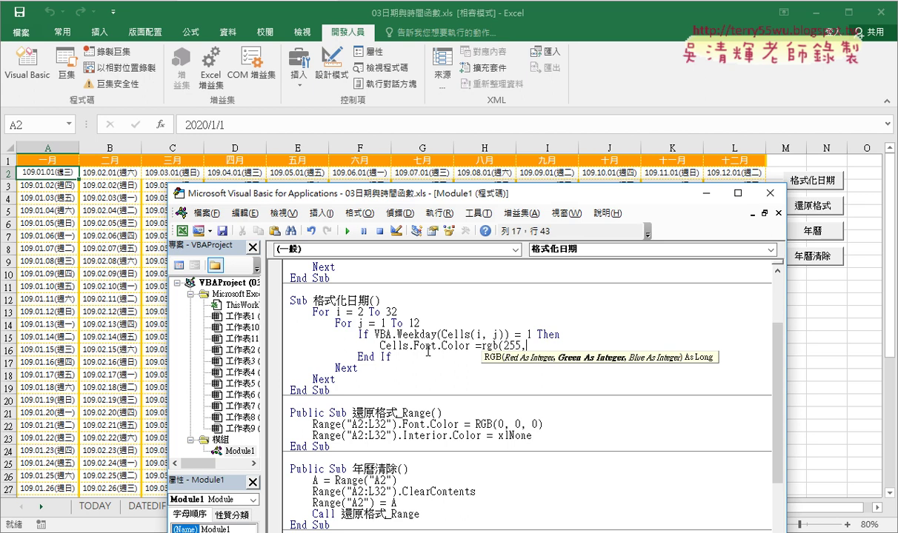
text(0,0)
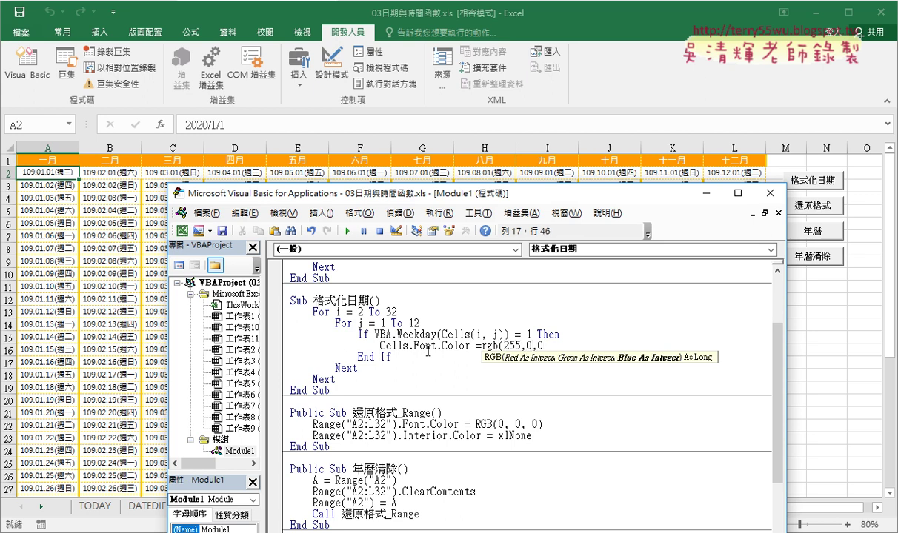
text())
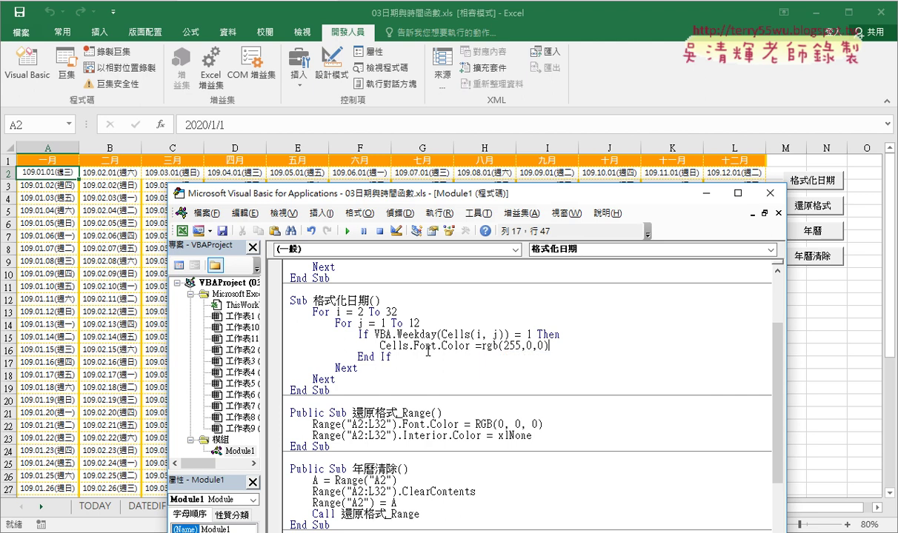
drag(504, 334, 410, 348)
click(606, 345)
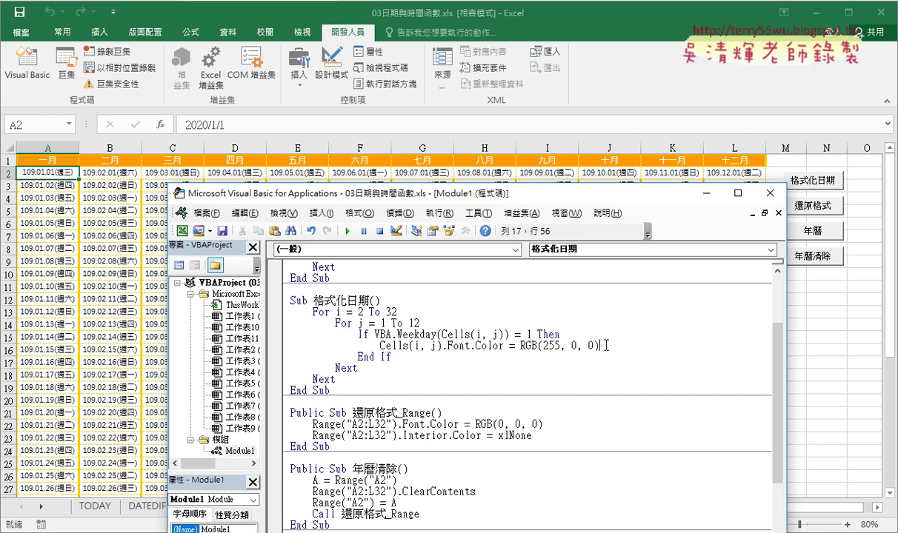
key(Return)
Add the line Cells(i, j).Interior.Color = RGB(255, 255, 0) below the font colour line
click(405, 345)
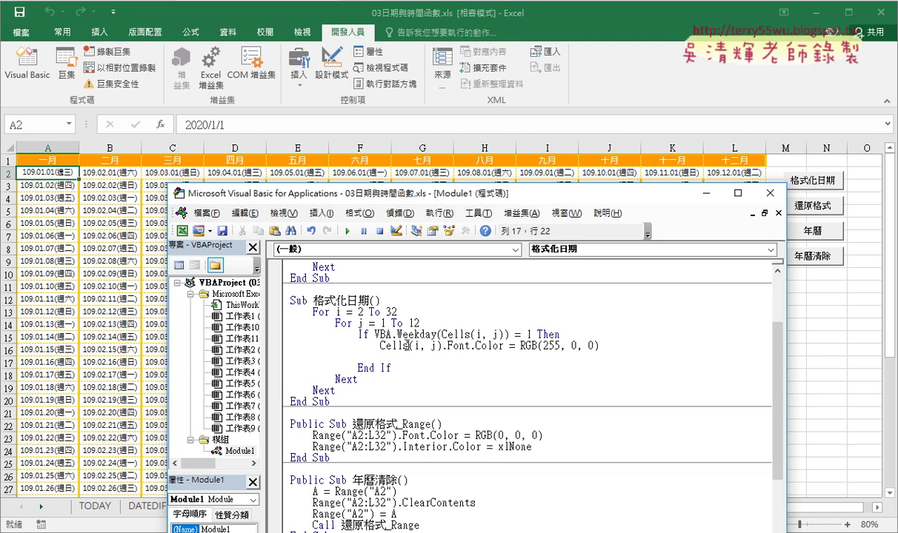
double_click(404, 345)
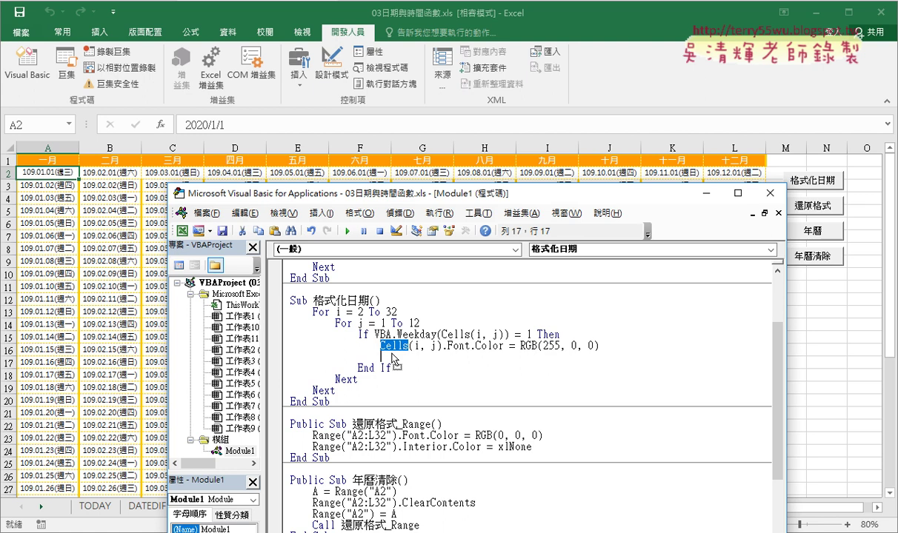
drag(393, 360, 393, 361)
text(.)
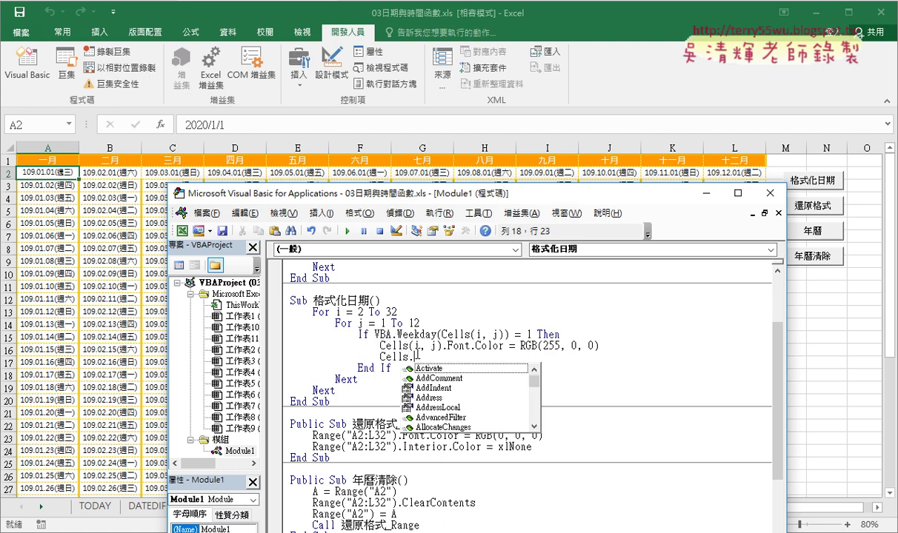
text(i)
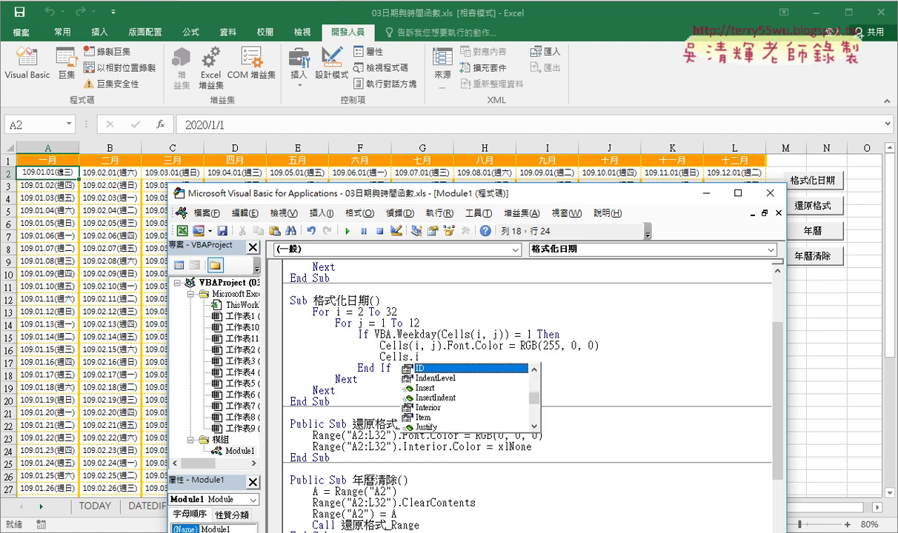
key(Down)
key(Down)
key(Down)
key(Down)
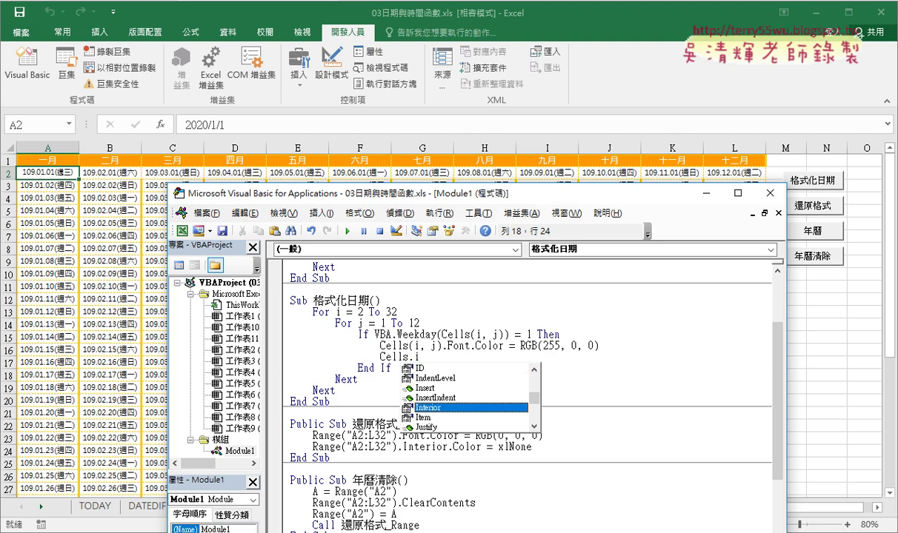
key(Tab)
text(.)
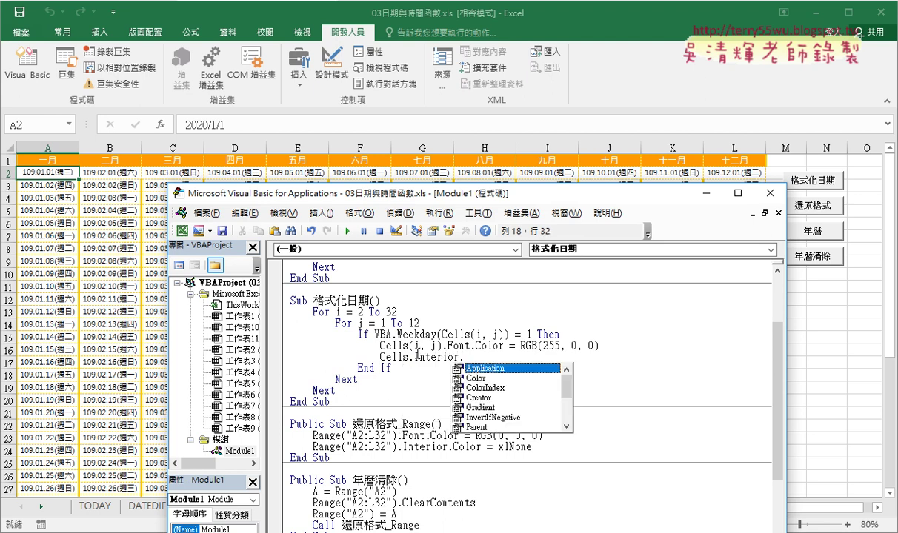
text(c)
key(space)
text(=)
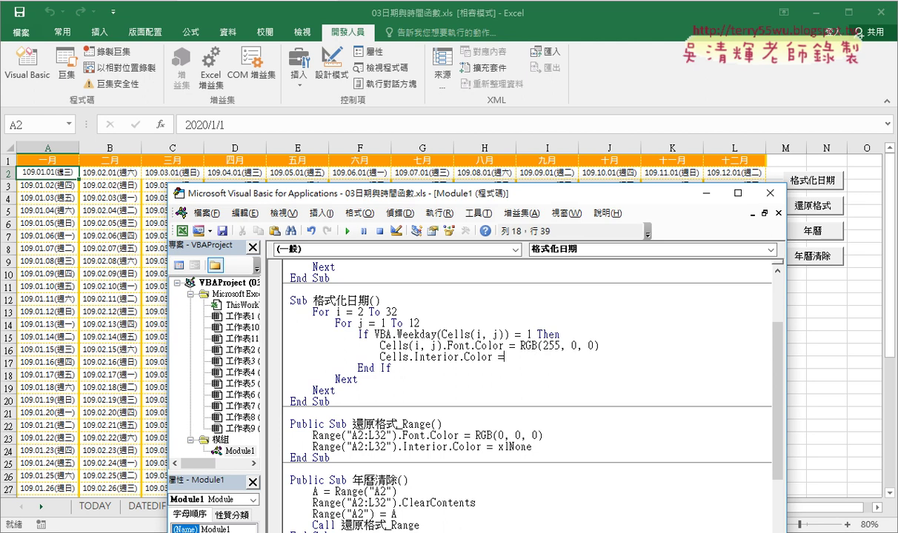
text(rgb()
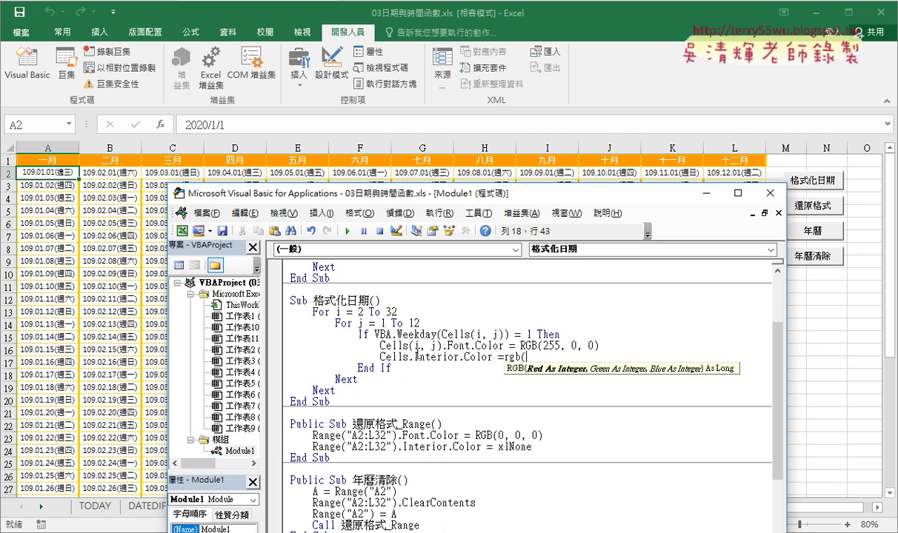
text(25)
text(5,25)
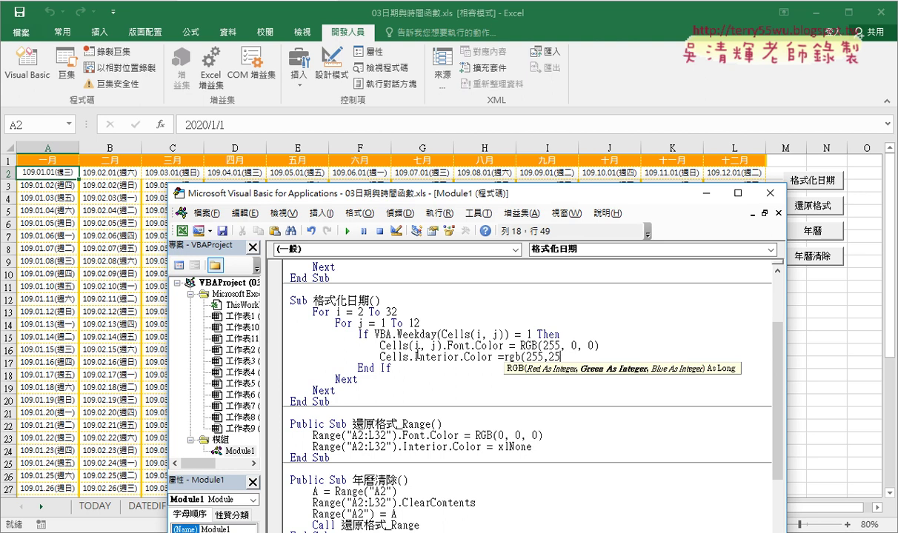
text(5,0)
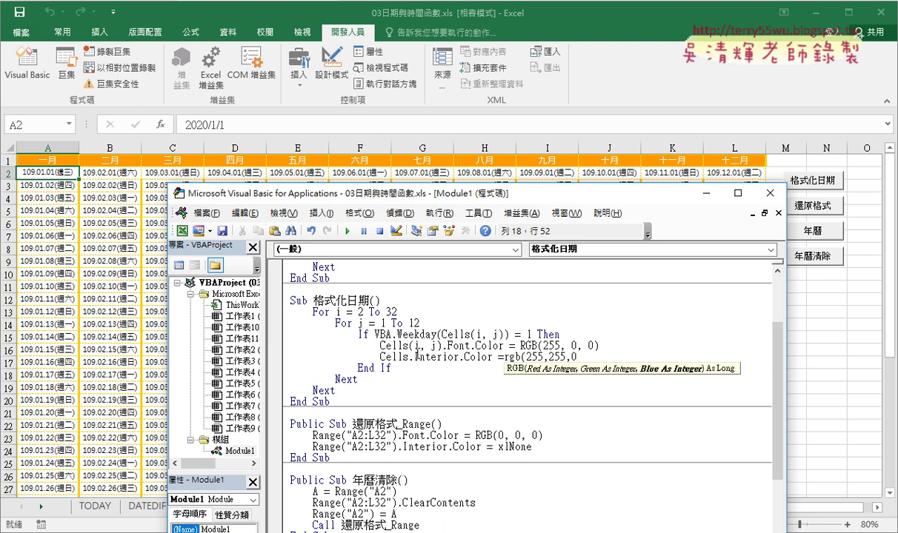
text())
key(Down)
key(Down)
key(Down)
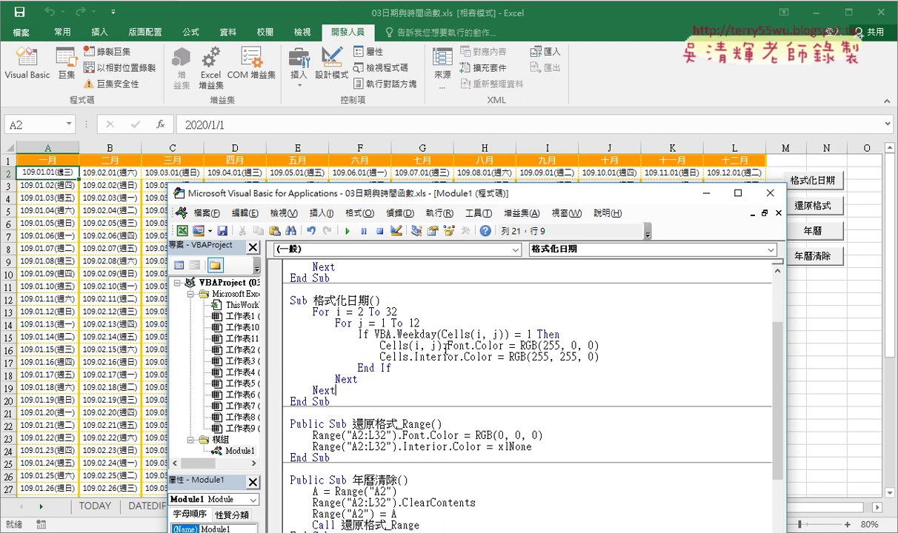
Move the VBA window up and right, review the colour lines, and return to the calendar sheet
mouse_move(442, 346)
mouse_down()
mouse_move(409, 346)
mouse_move(408, 359)
mouse_up()
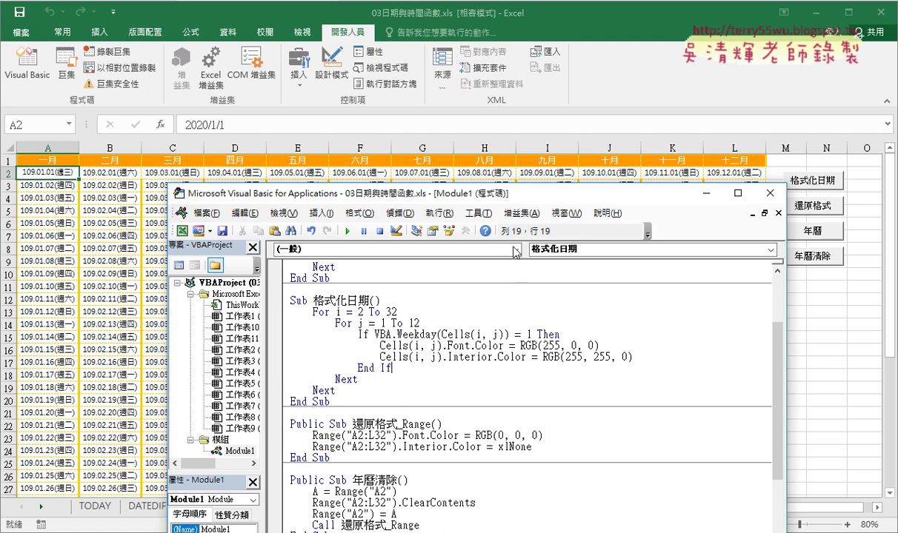
drag(511, 202, 562, 65)
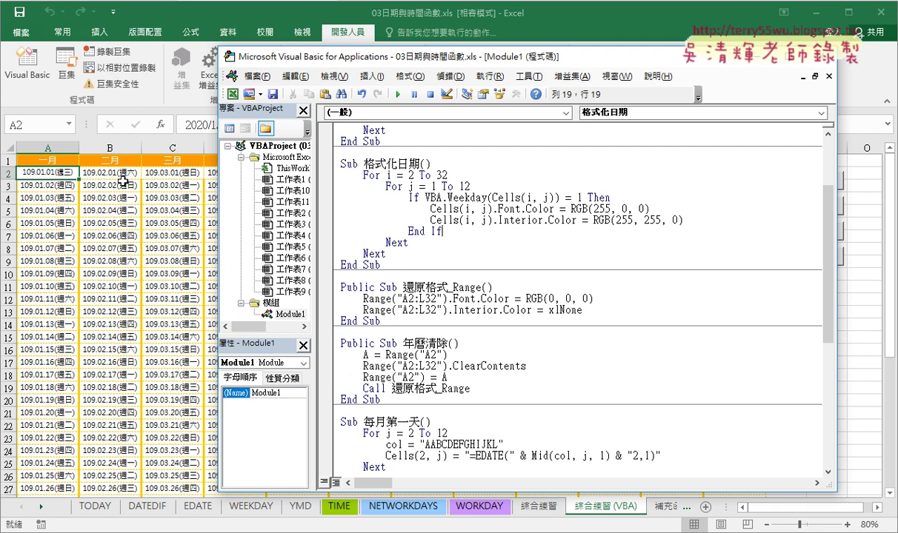
drag(695, 224, 322, 209)
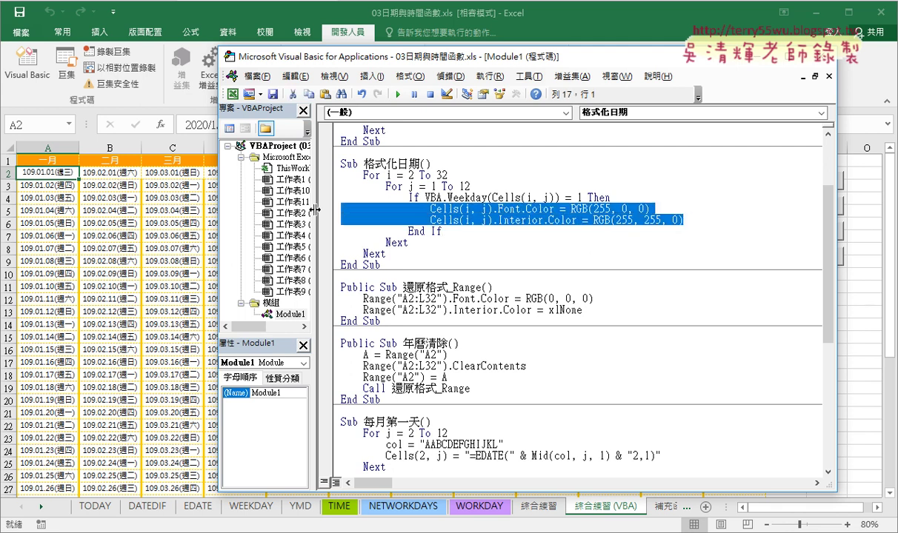
click(492, 197)
drag(492, 197, 555, 197)
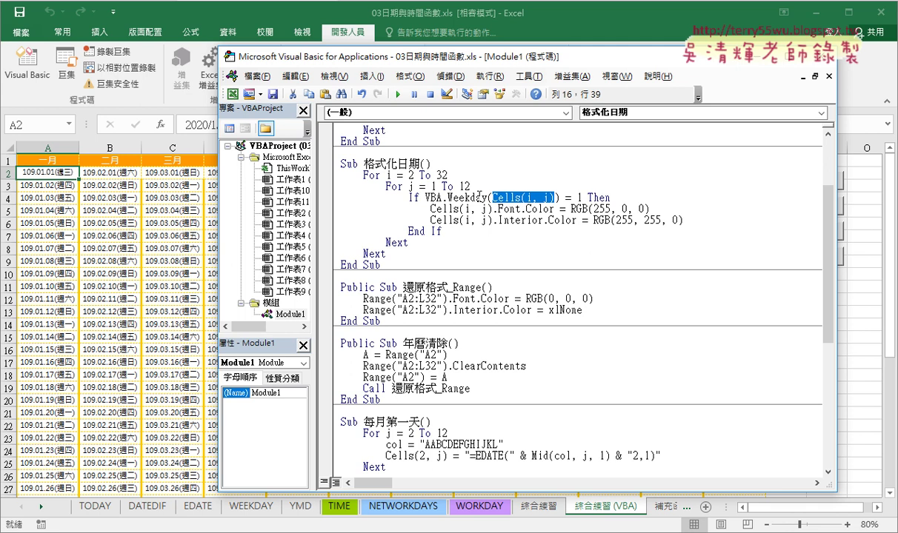
click(120, 362)
Select empty cell B31 and run 格式化日期 from the VBA editor, hitting run-time error 13
scroll(120, 371, down, 2)
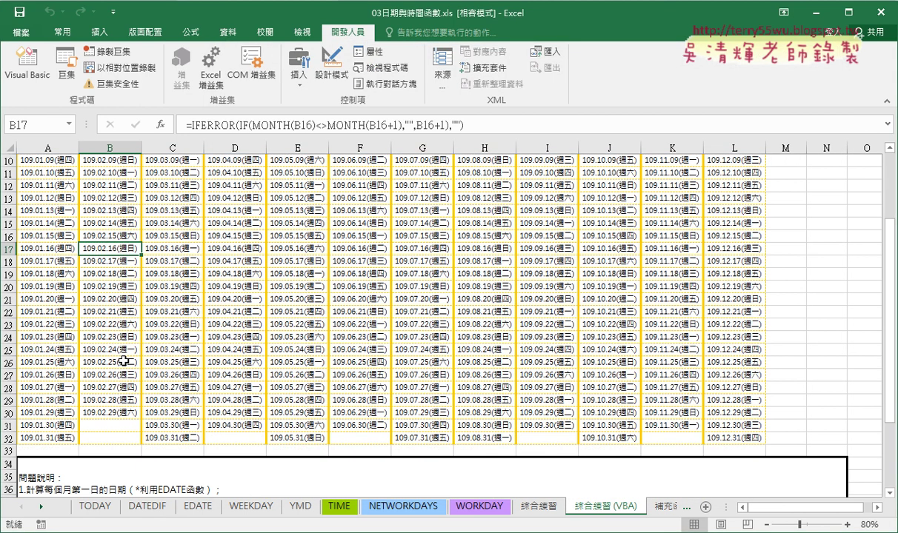
scroll(120, 378, down, 2)
click(120, 386)
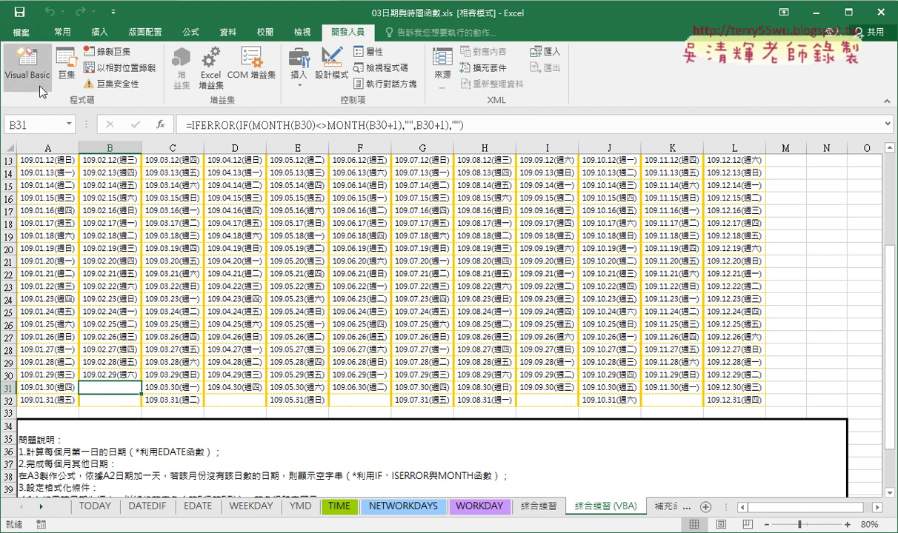
click(27, 66)
click(398, 94)
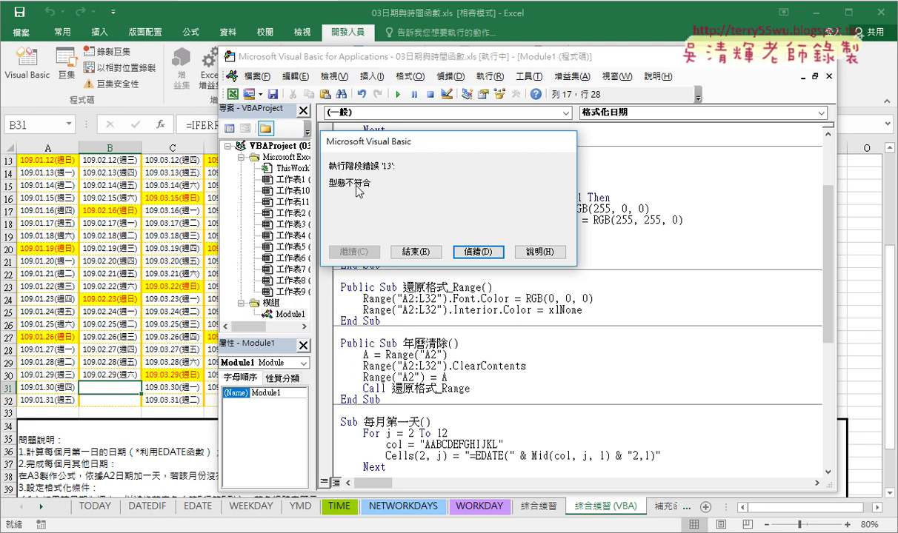
Insert an indented new line after For j and start typing If
click(478, 252)
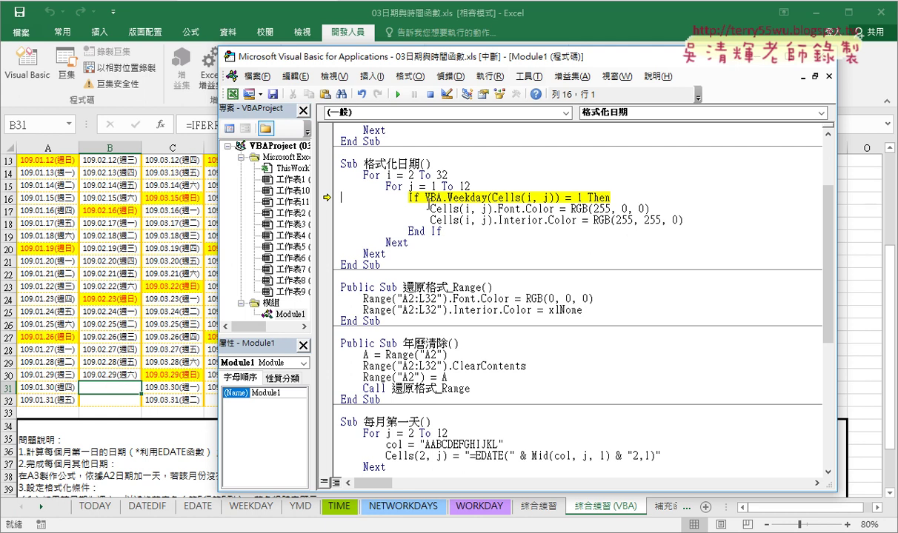
click(478, 186)
key(Return)
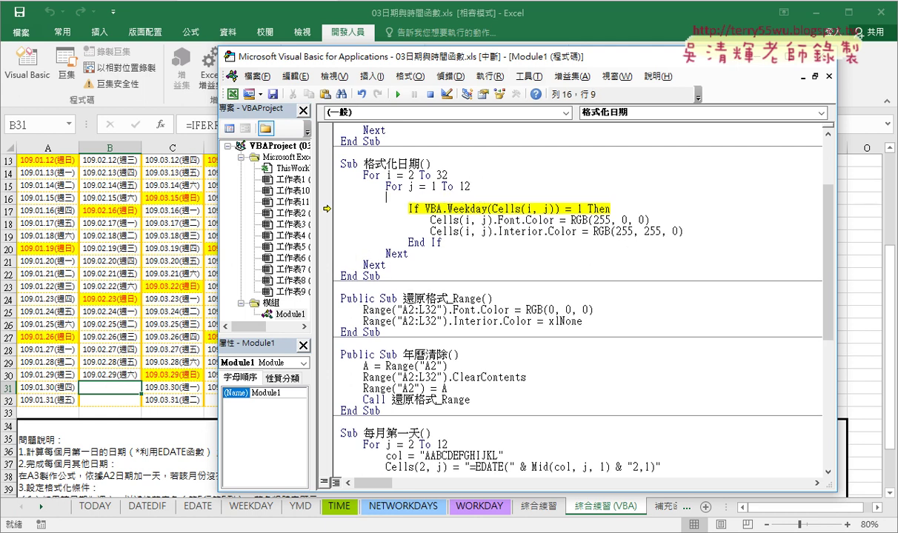
key(Tab)
text(if)
click(467, 196)
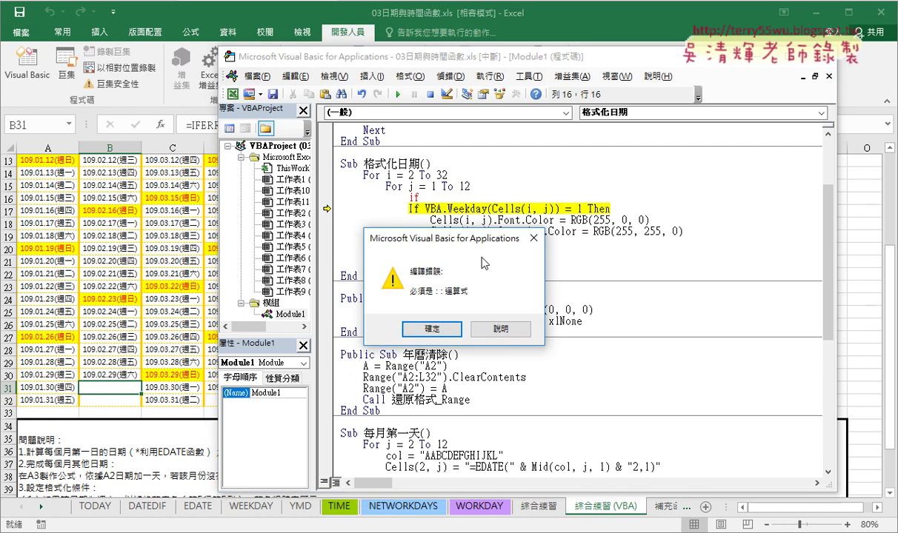
click(432, 328)
Complete the line as If Cells(i, j) <> "" Then, reusing Cells(i, j) from the weekday test
drag(492, 209, 556, 209)
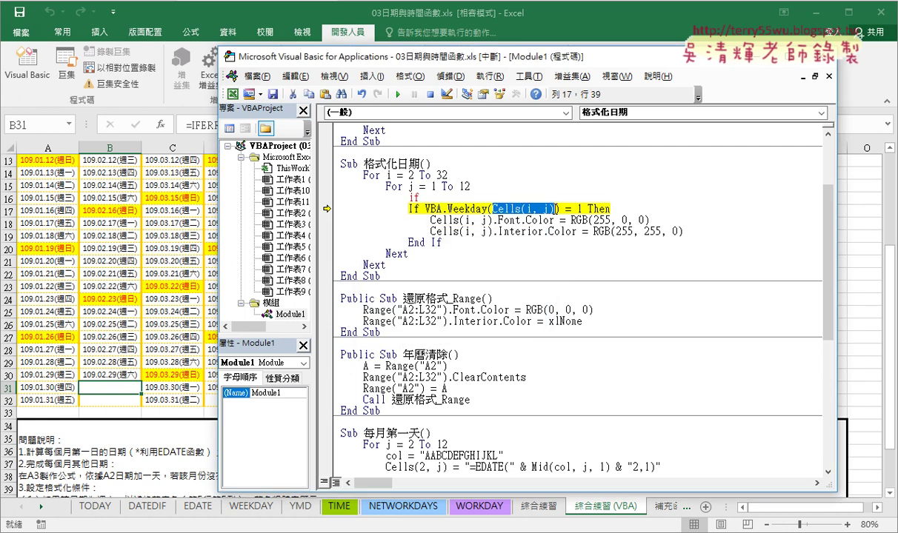
key(ctrl+c)
click(419, 197)
key(ctrl+v)
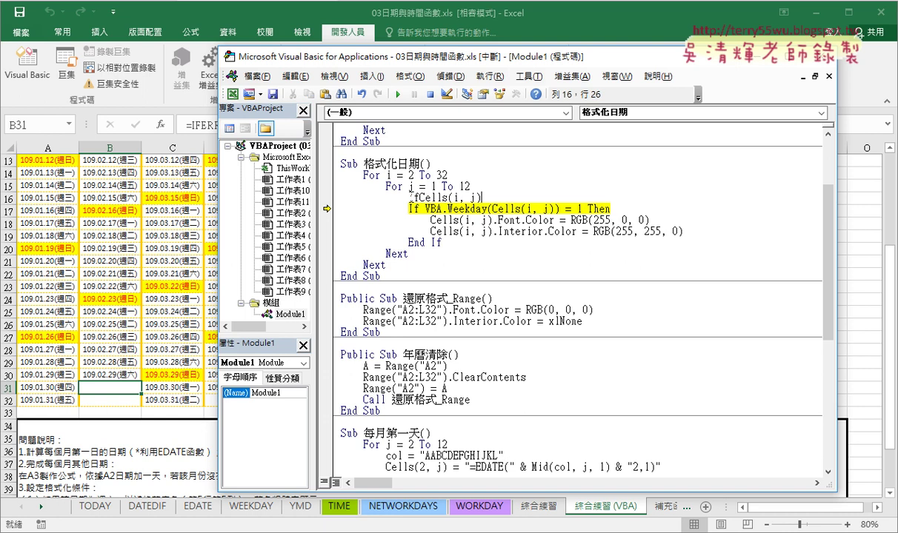
click(417, 197)
click(489, 197)
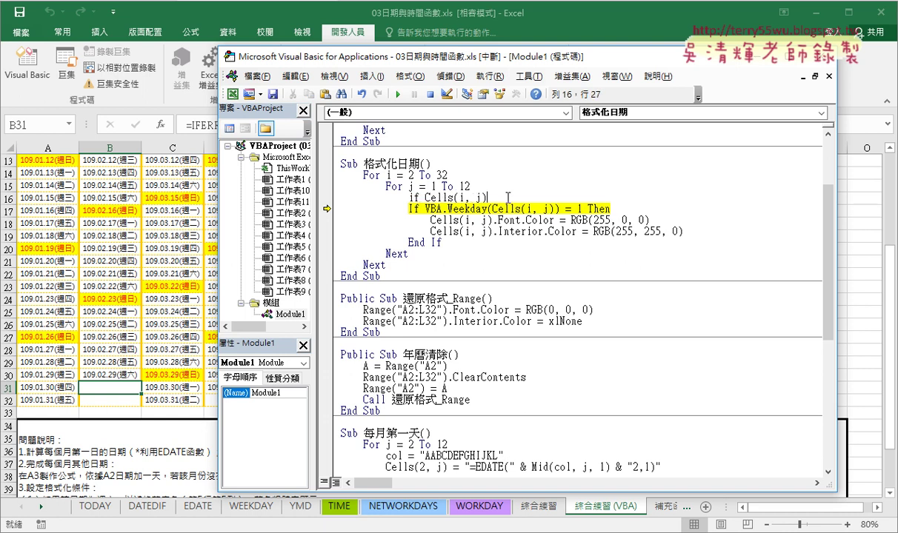
text(<> )
text("")
text( t)
text(hen)
Add a second End If and indent the Sunday weekday test inside the empty-cell check
click(455, 241)
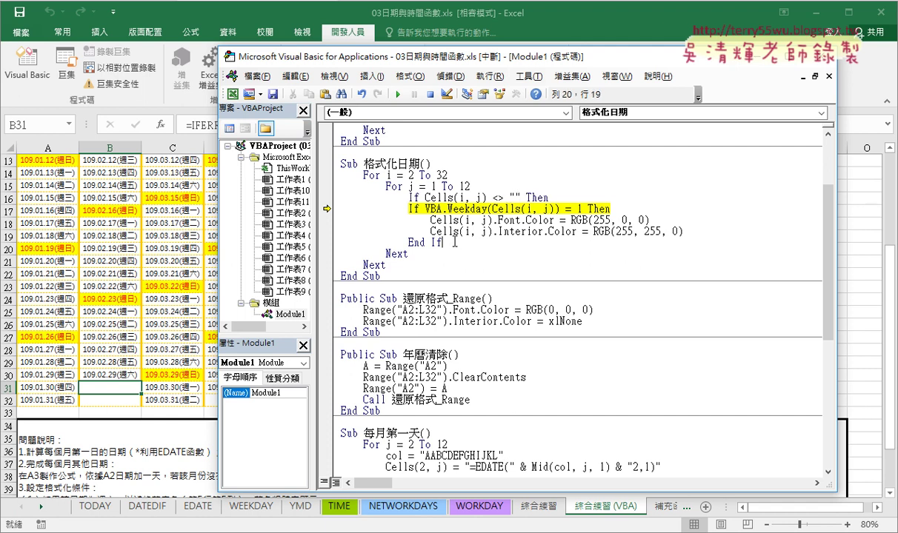
key(Return)
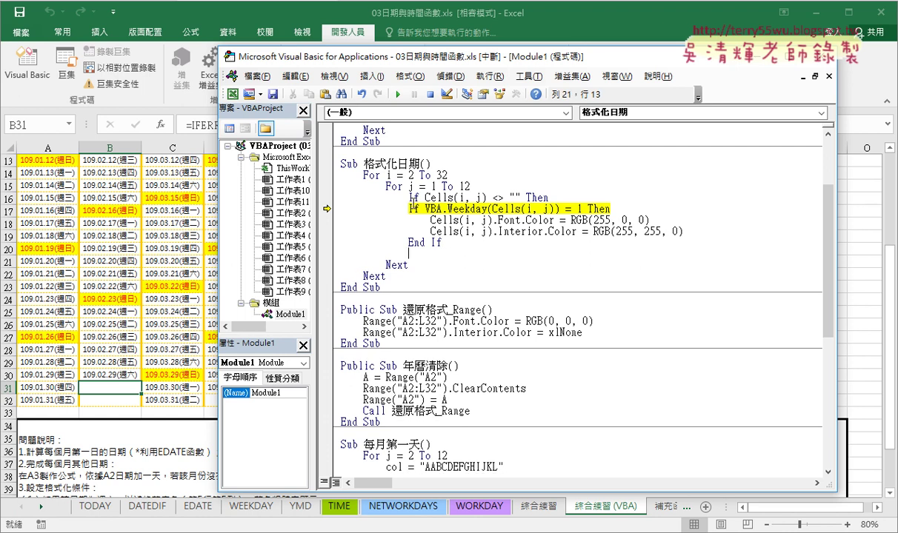
text(End If)
double_click(427, 244)
mouse_move(427, 248)
mouse_down()
mouse_move(431, 263)
mouse_move(326, 210)
mouse_up()
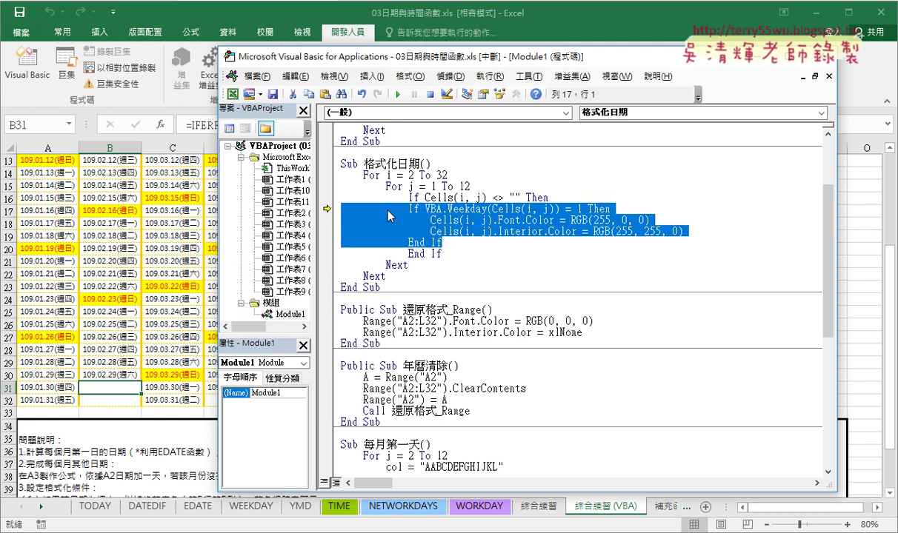
key(Tab)
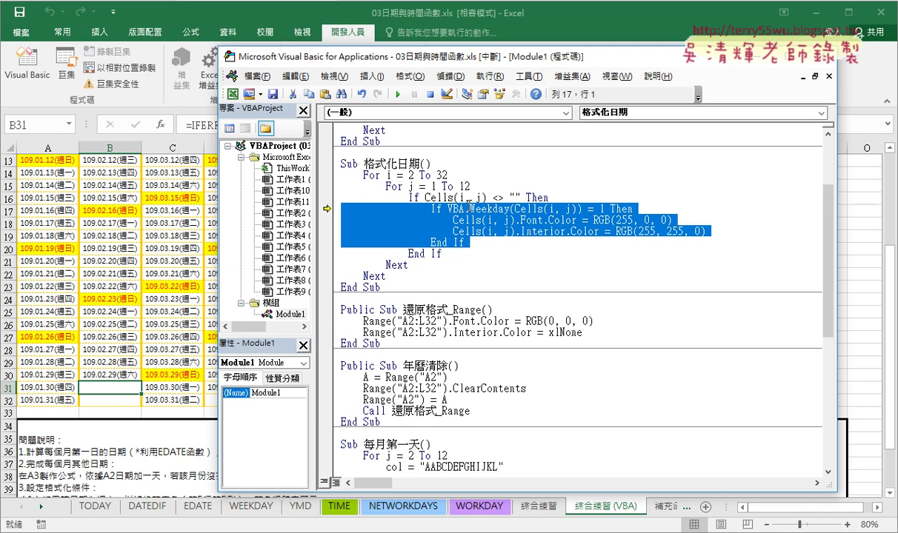
click(435, 210)
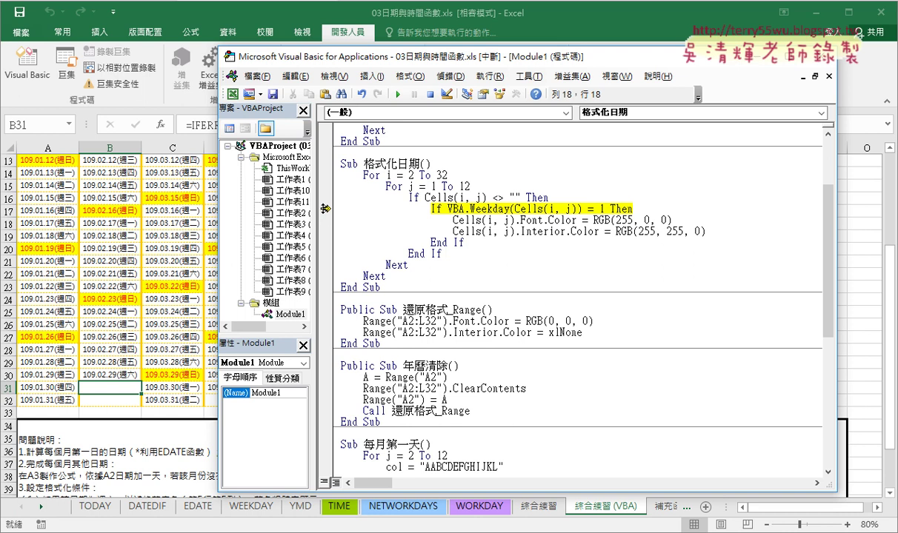
Move execution back to the If Cells line, step once, and let the macro finish
drag(324, 209, 325, 197)
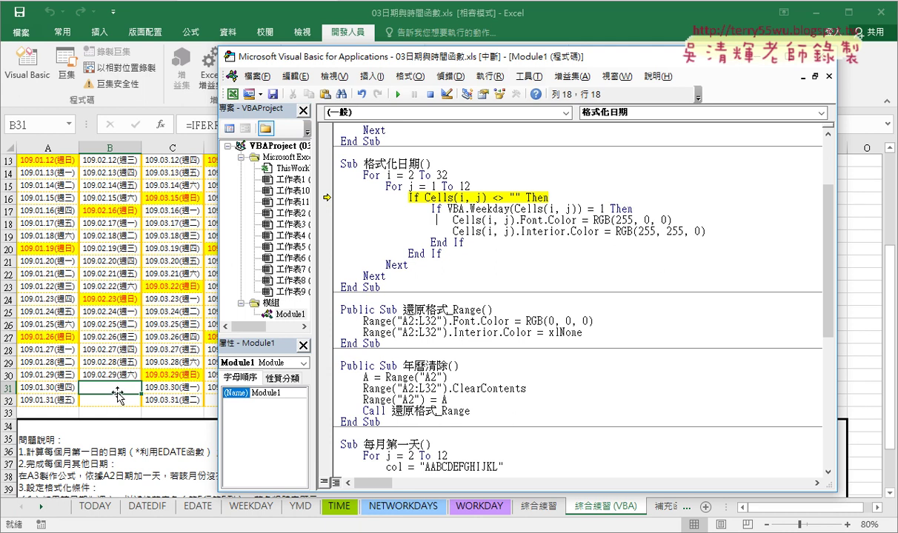
key(F8)
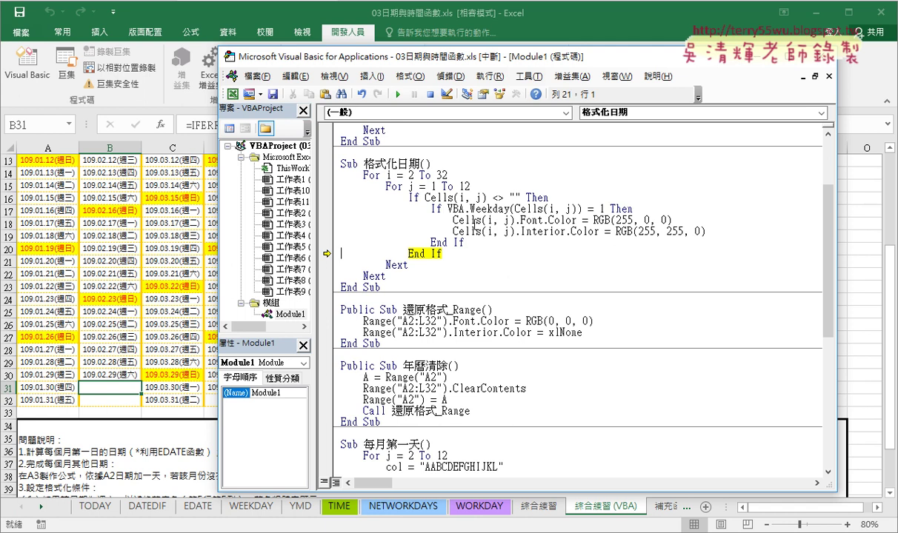
drag(424, 197, 520, 197)
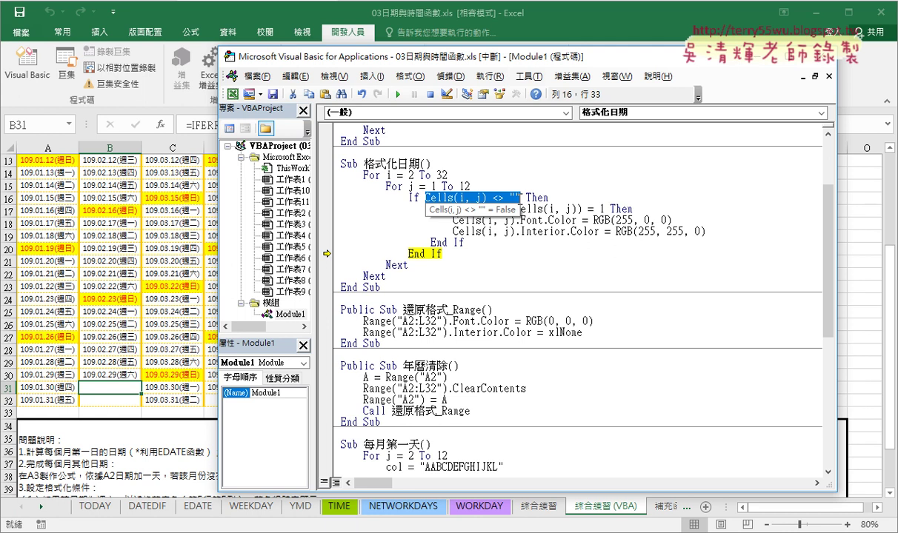
click(400, 95)
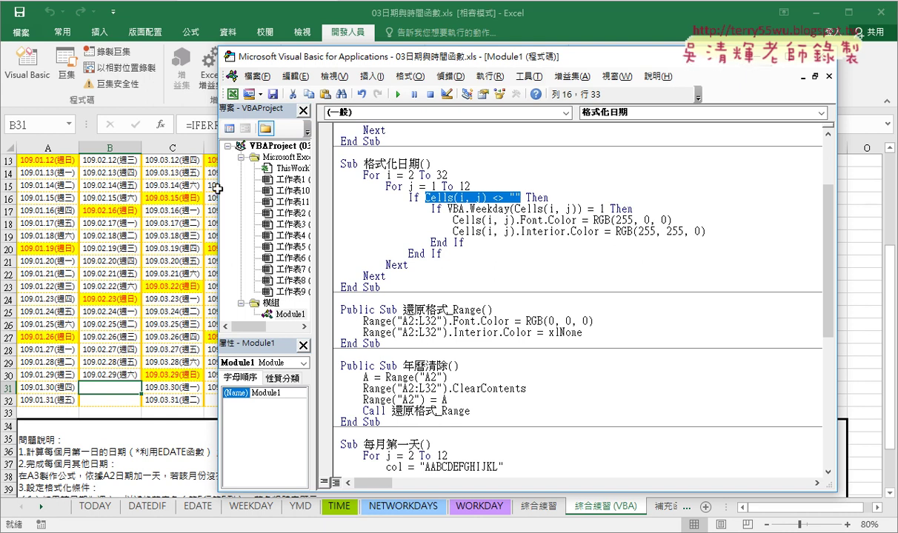
Check the calendar's red-on-yellow Sundays, then return to the macro code
click(167, 210)
scroll(266, 241, up, 3)
scroll(278, 250, up, 1)
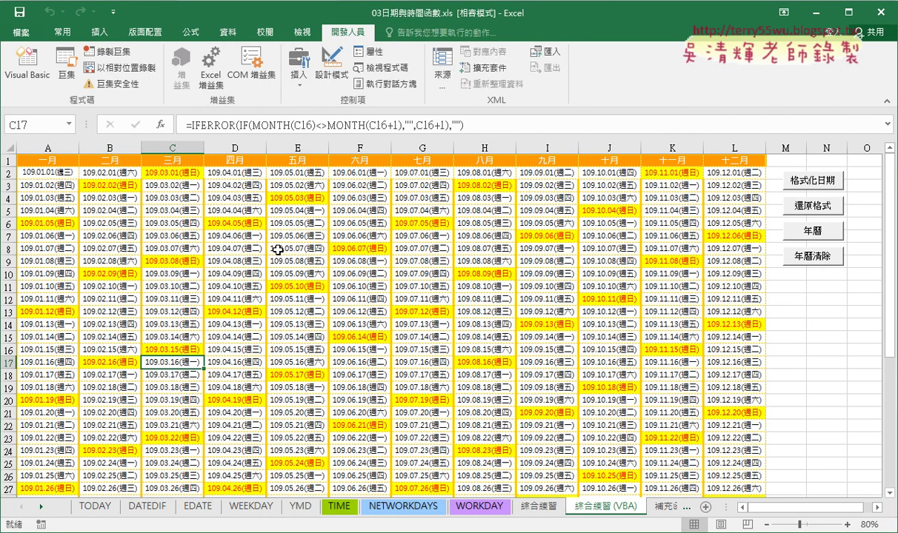
click(27, 63)
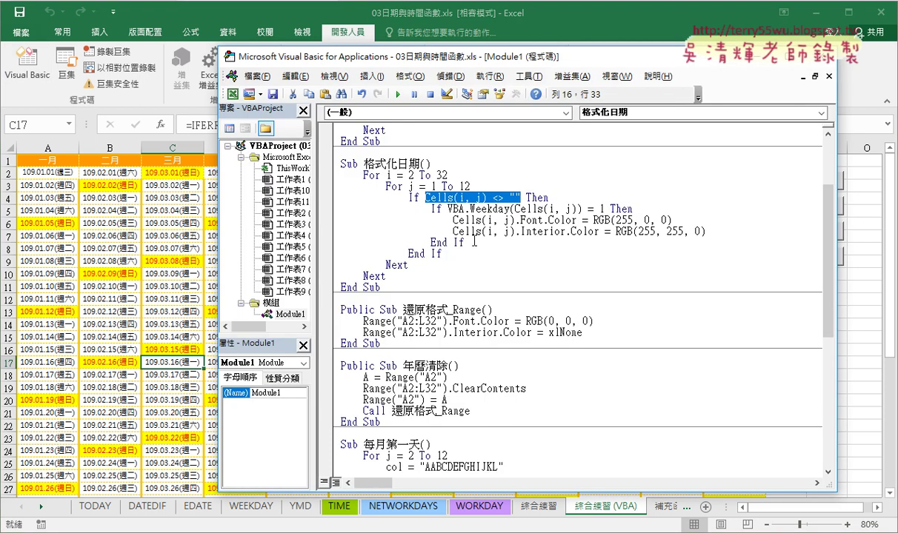
Copy the Sunday If…End If block, paste it below, and outdent it to match
drag(474, 242, 325, 210)
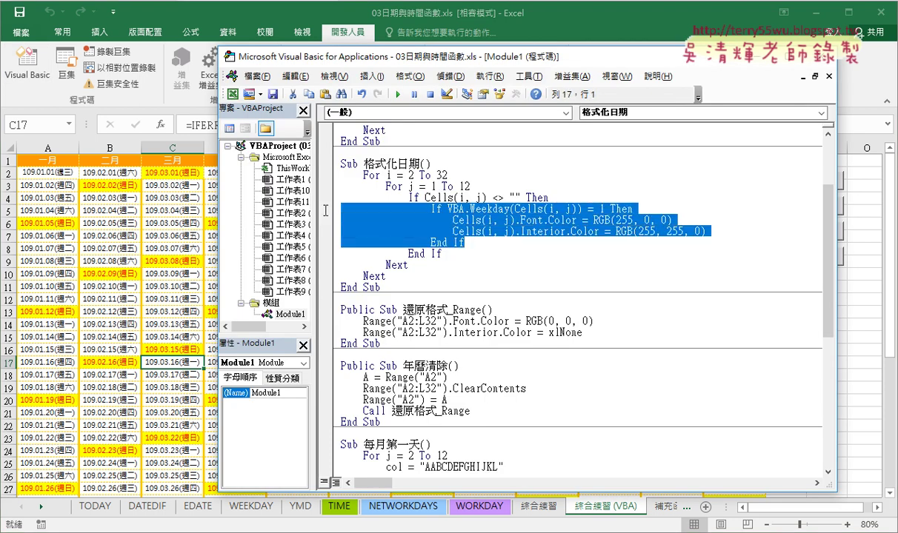
right_click(484, 216)
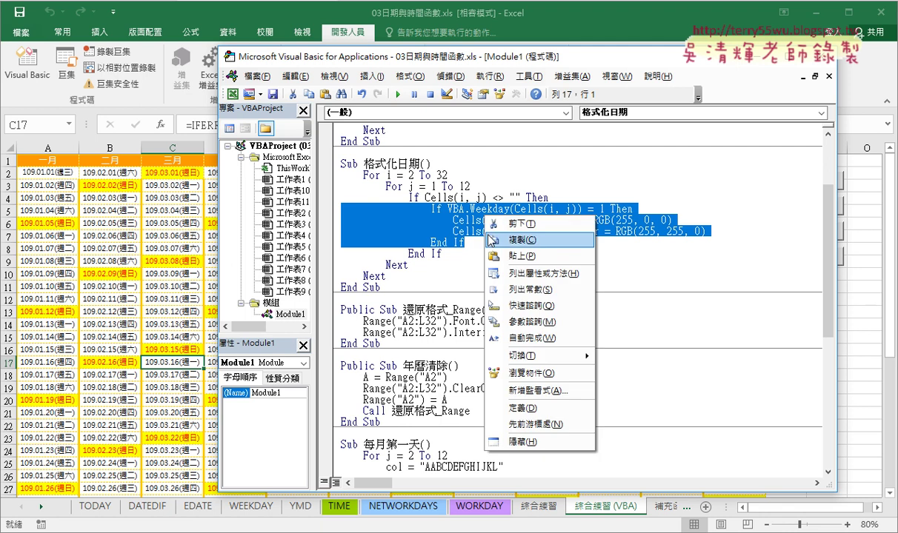
click(490, 240)
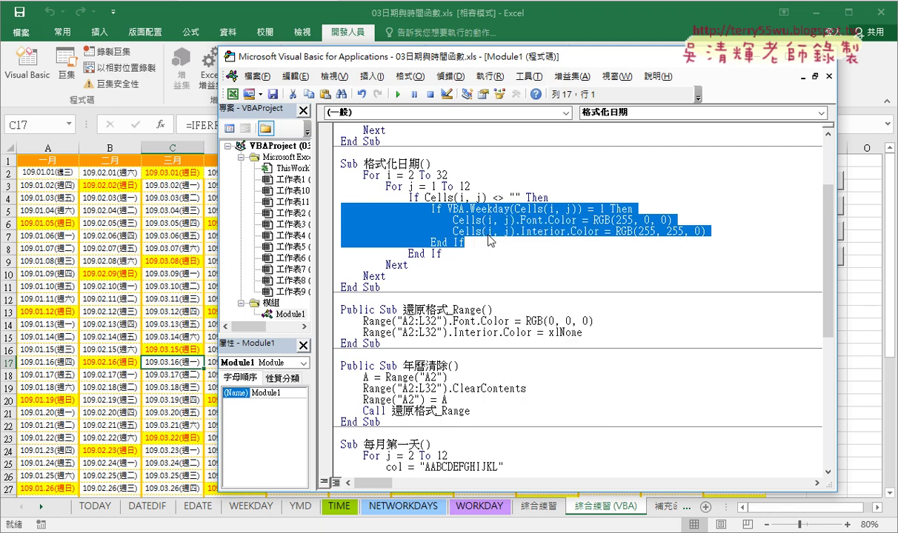
click(465, 243)
key(Return)
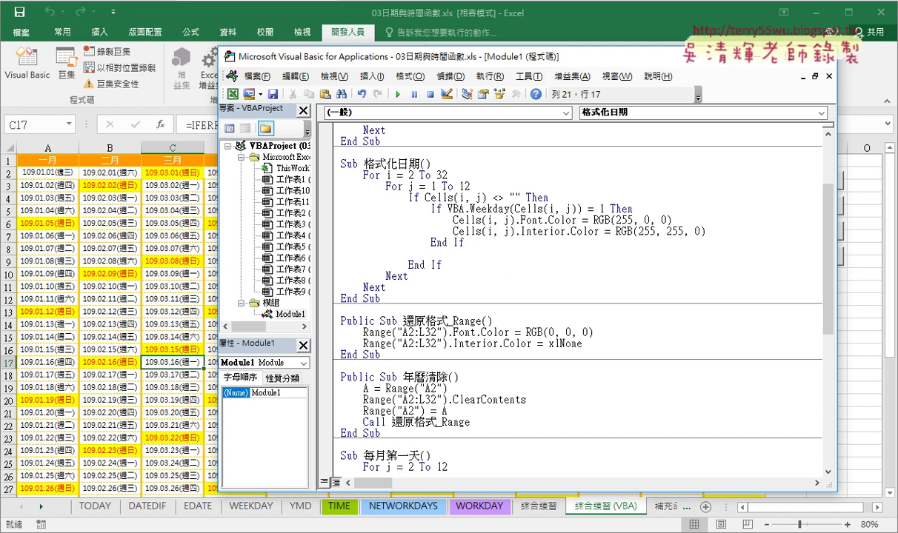
key(ctrl+v)
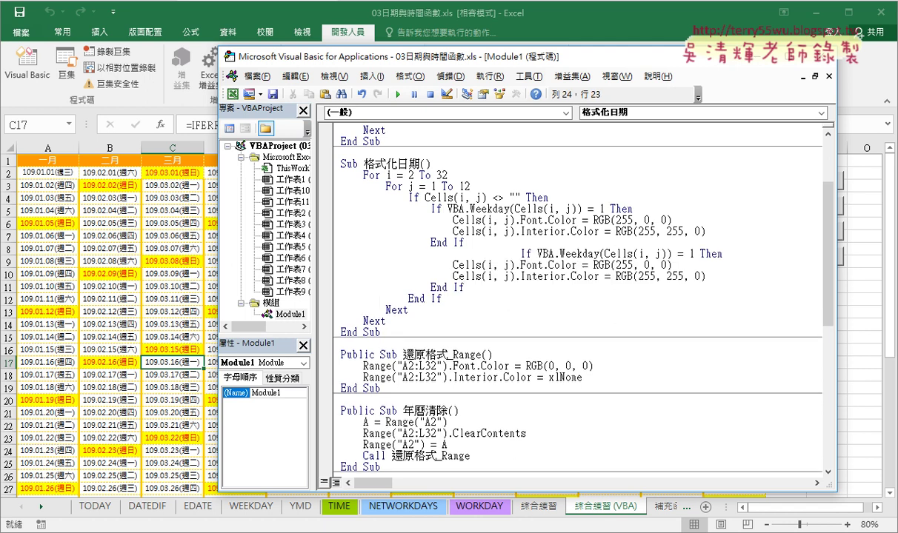
click(521, 254)
key(shift+Tab)
key(shift+Tab)
key(shift+Tab)
key(shift+Tab)
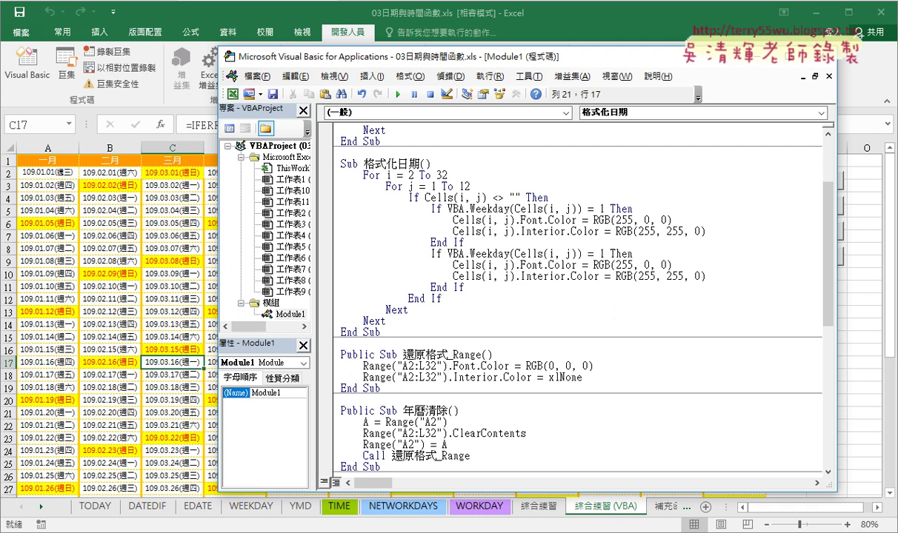
Add a '日 comment above the Sunday block and a blank line after it
key(Up)
key(Up)
key(Up)
key(Up)
key(Up)
key(End)
key(Return)
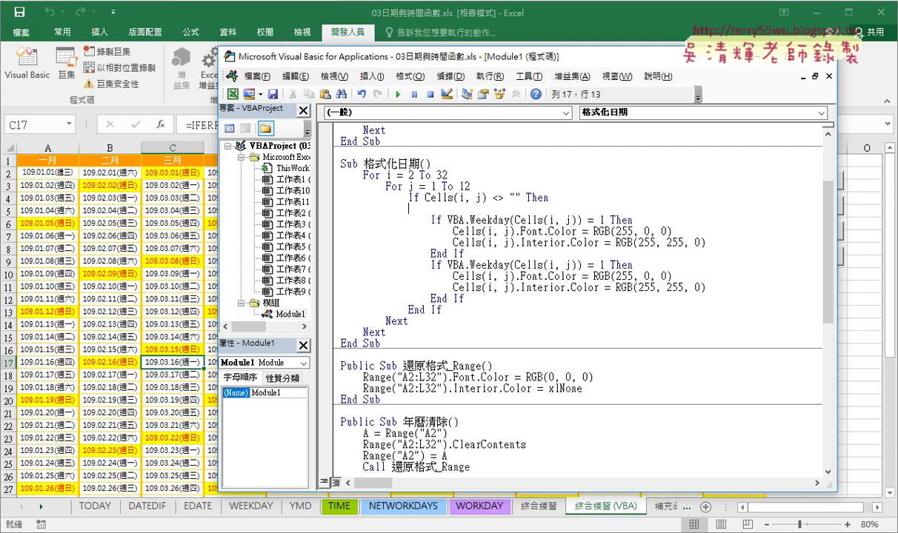
key(Tab)
text(ㄊ)
text(')
text(b4)
key(Down)
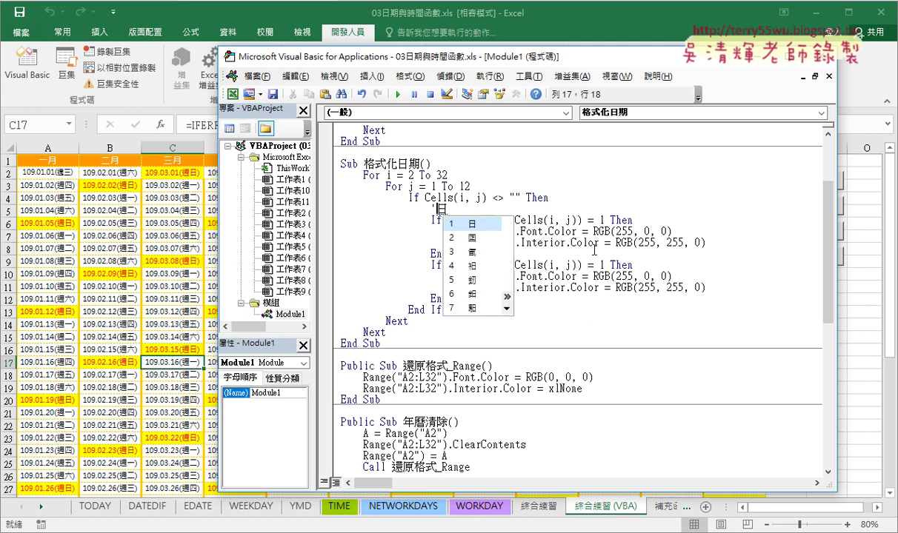
key(Return)
key(Down)
key(Down)
key(Down)
key(Down)
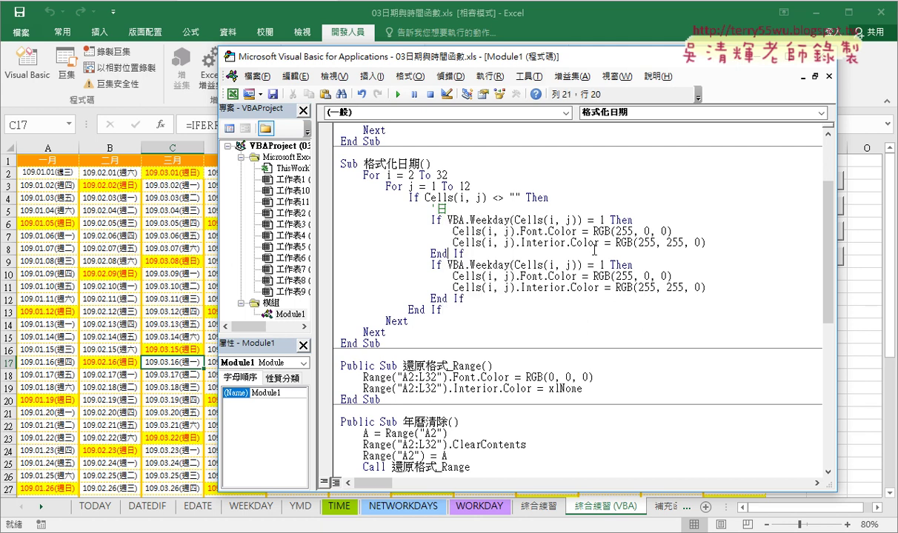
key(End)
key(Return)
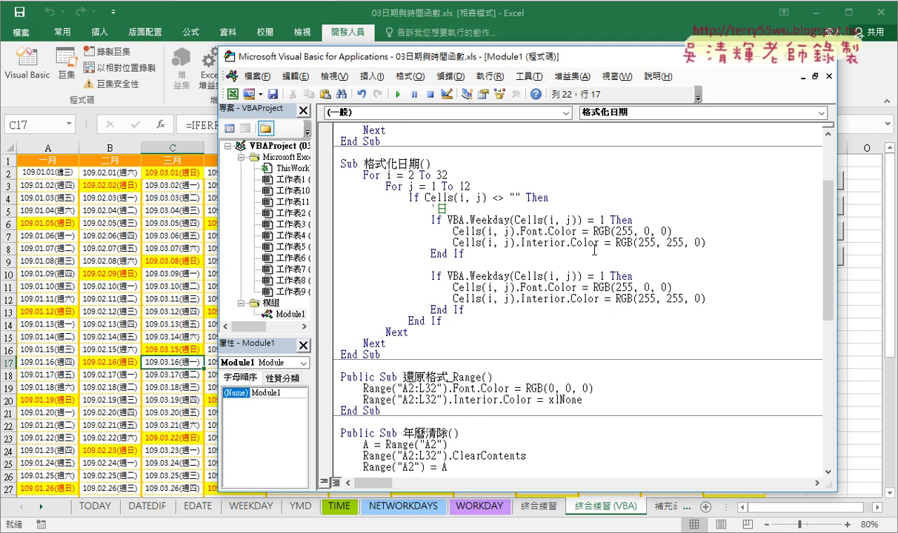
Label the copied block '六 and change its Weekday test from 1 to 7
text(')
text(カース)
text(4)
key(Return)
click(475, 254)
double_click(601, 276)
text(7)
Select the copied block's font and fill RGB values, then return to the worksheet
drag(593, 287, 694, 288)
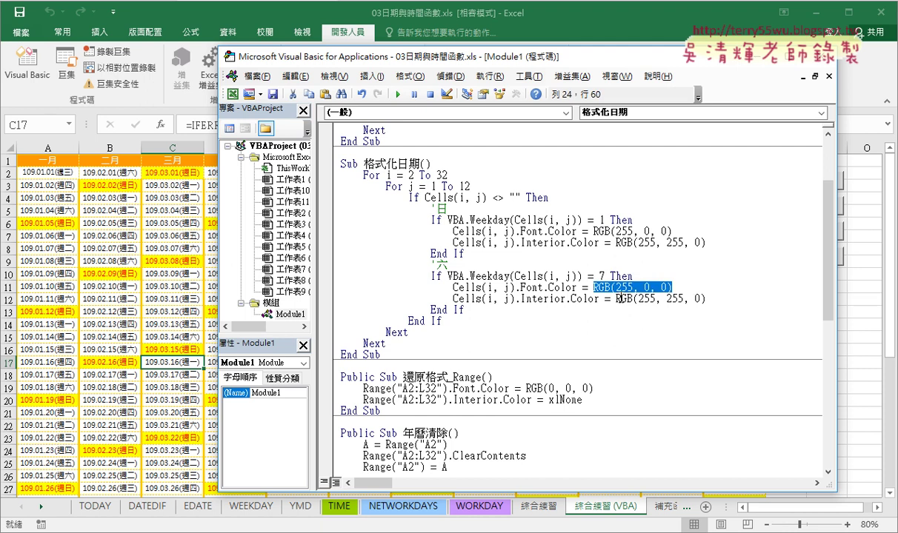
drag(616, 298, 735, 298)
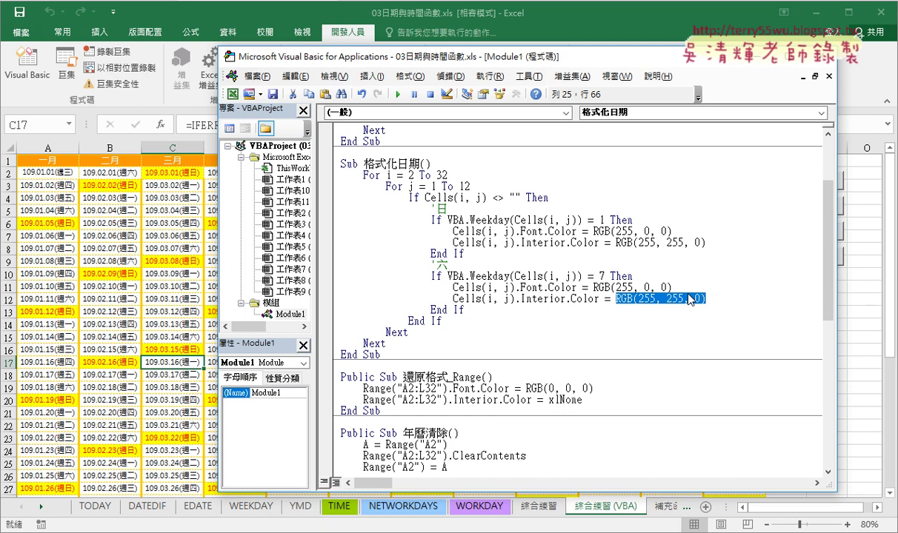
click(163, 106)
In Fill Color > More Colors, pick a dark green and set its RGB to 0, 100, 0
click(63, 32)
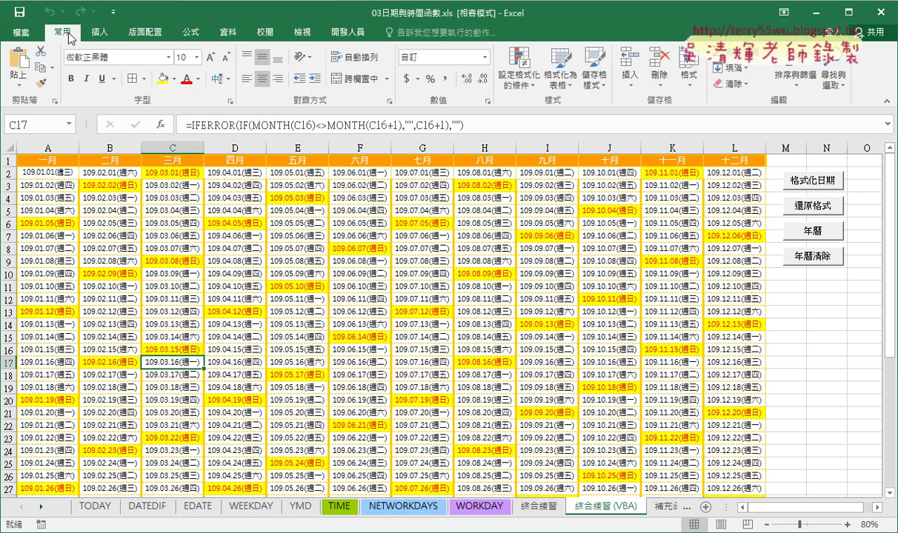
click(174, 78)
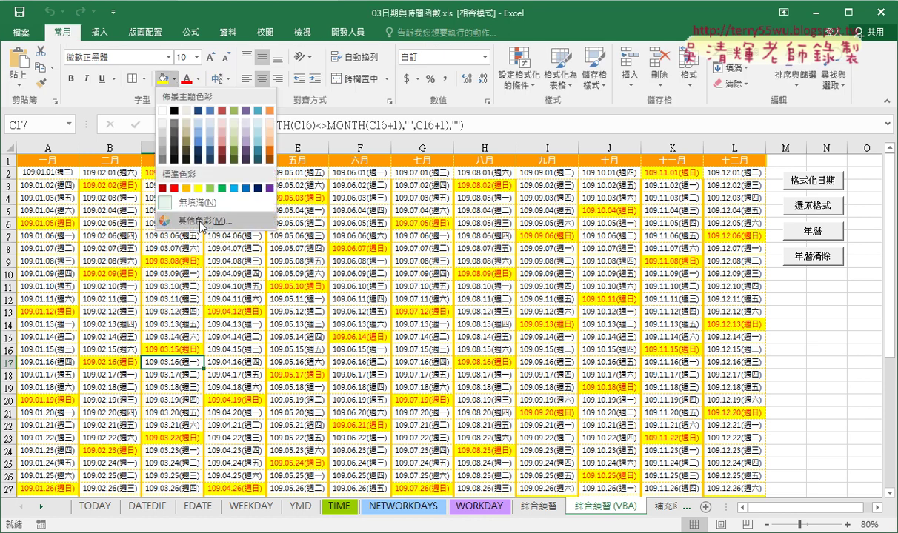
click(215, 219)
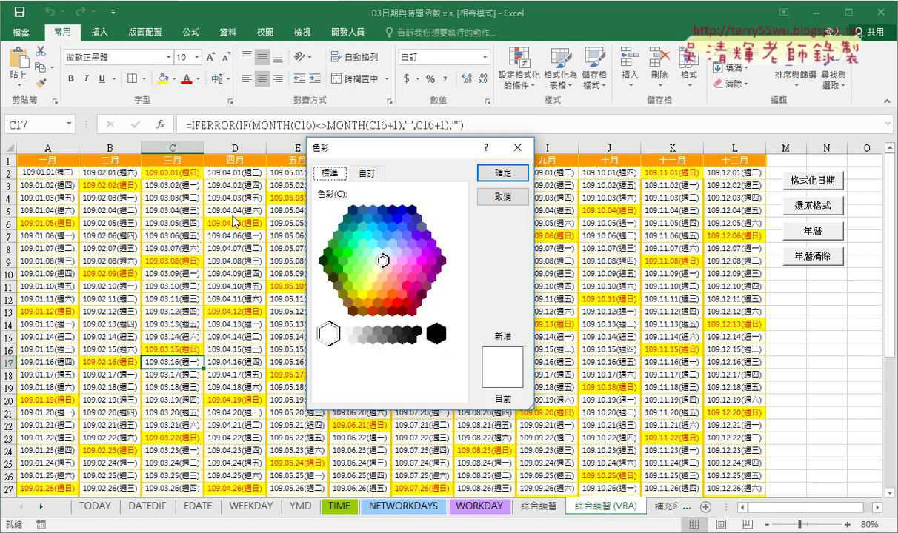
click(324, 260)
click(367, 173)
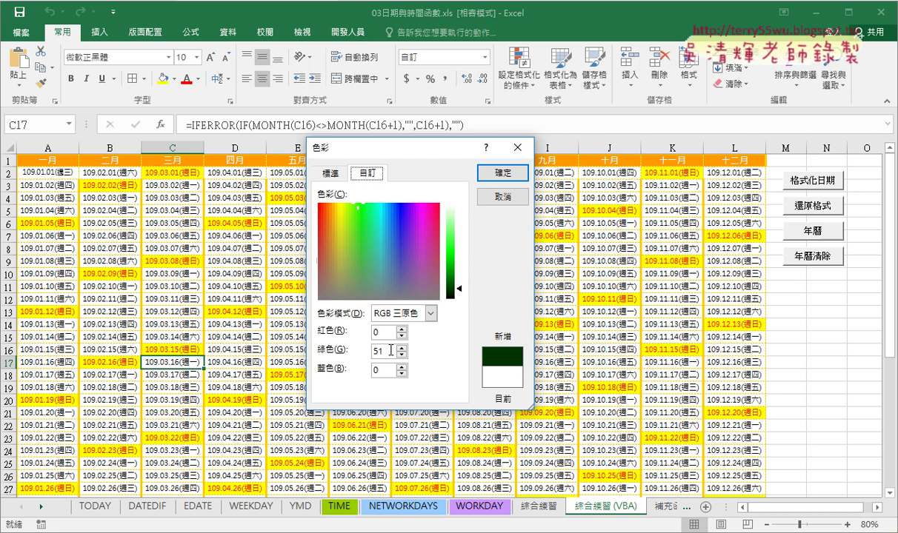
drag(391, 352, 366, 349)
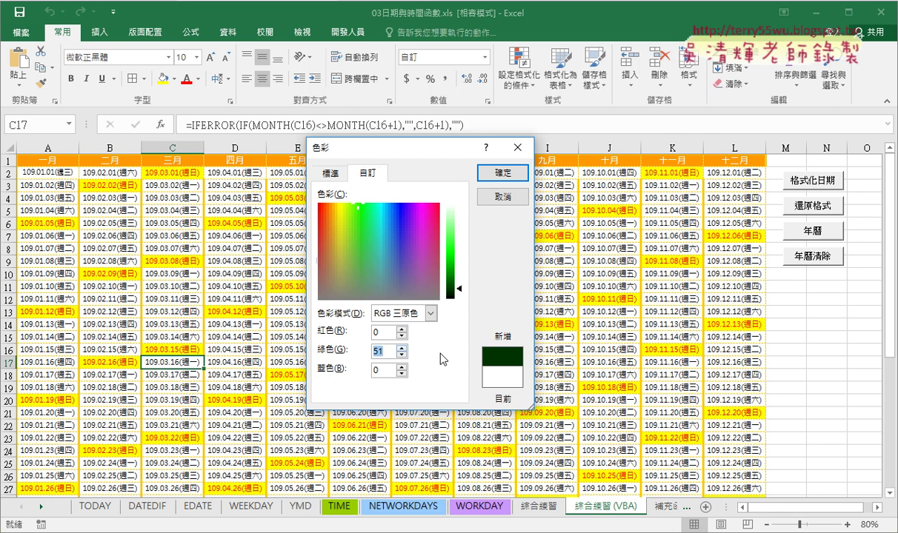
text(100)
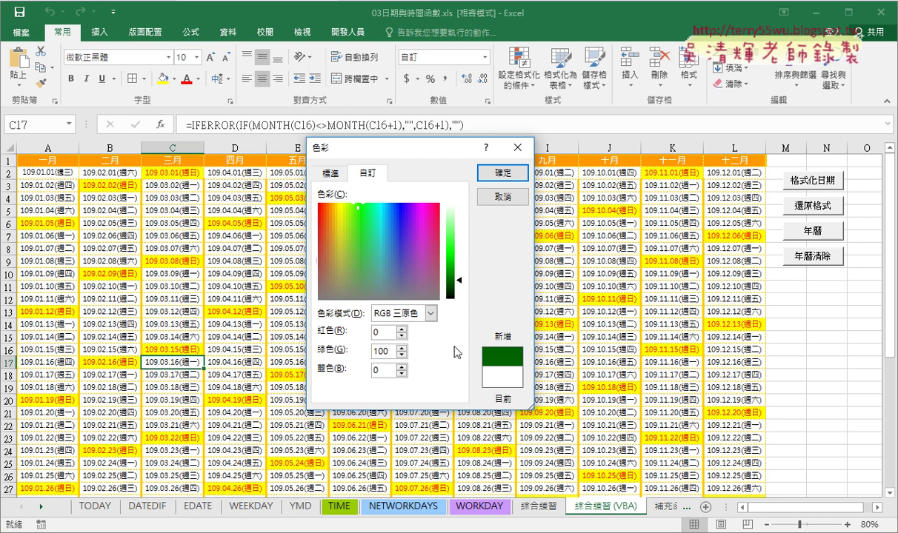
click(379, 371)
Pick a light green and adjust its RGB to 100, 255, 100
click(326, 173)
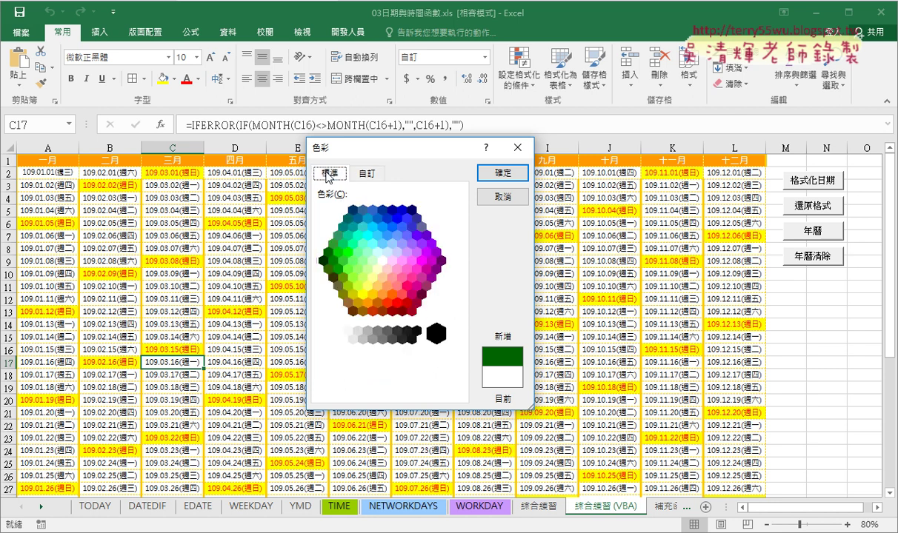
click(358, 252)
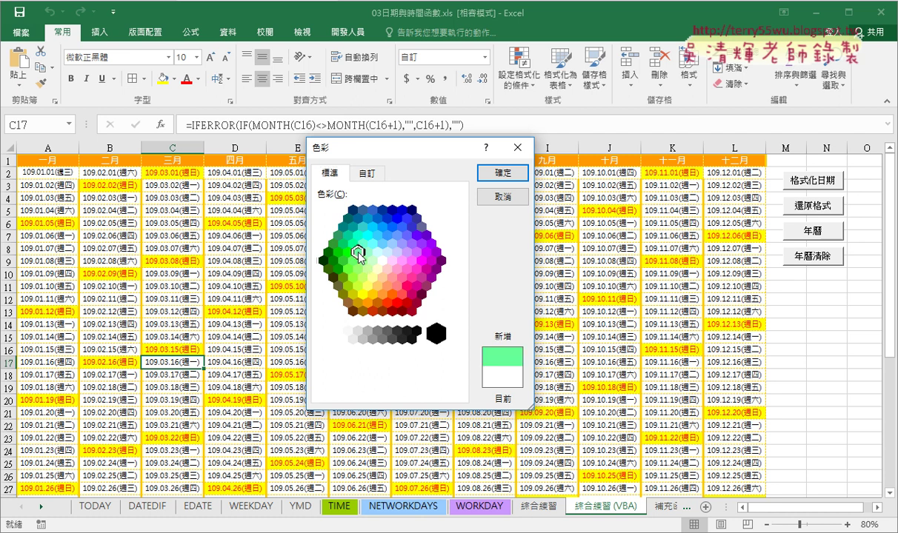
click(367, 173)
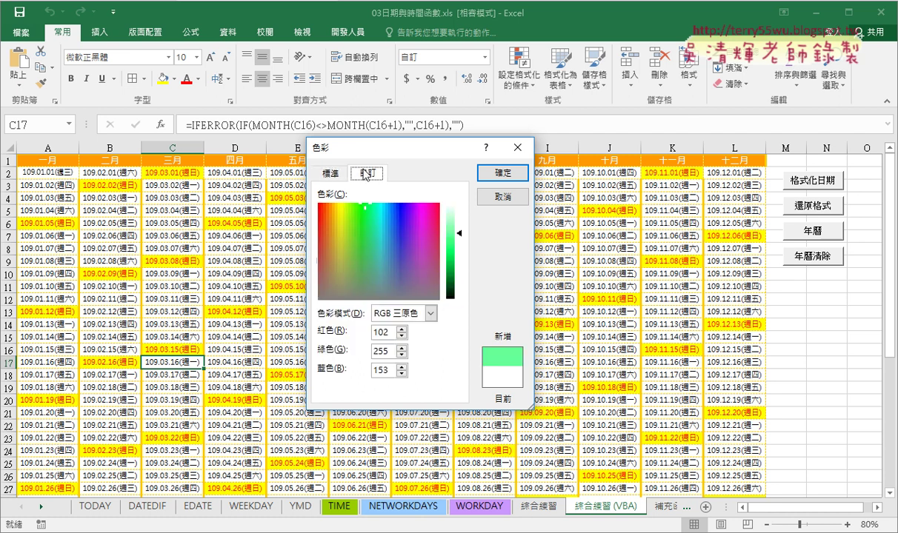
click(384, 332)
text(0)
drag(395, 370, 345, 376)
text(100)
Close the colour picker without applying and reopen the VBA code editor
click(509, 200)
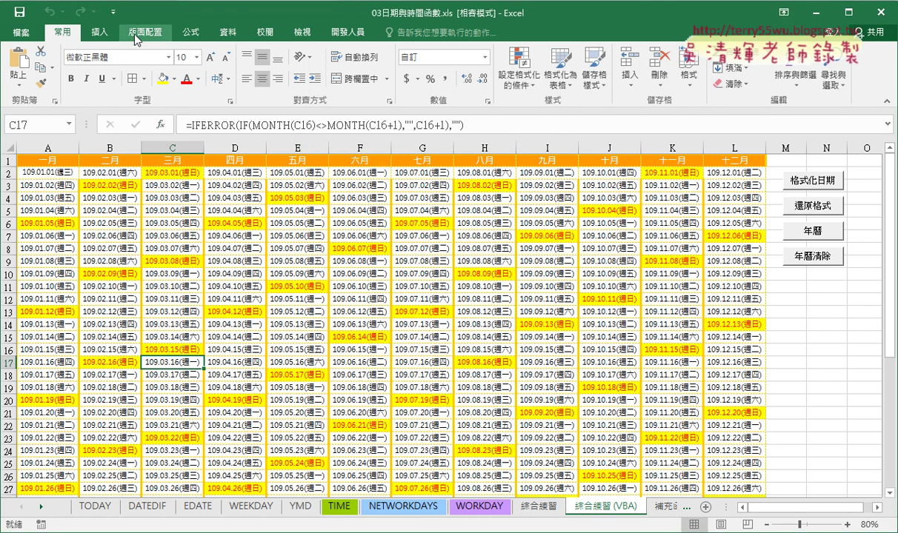
click(347, 32)
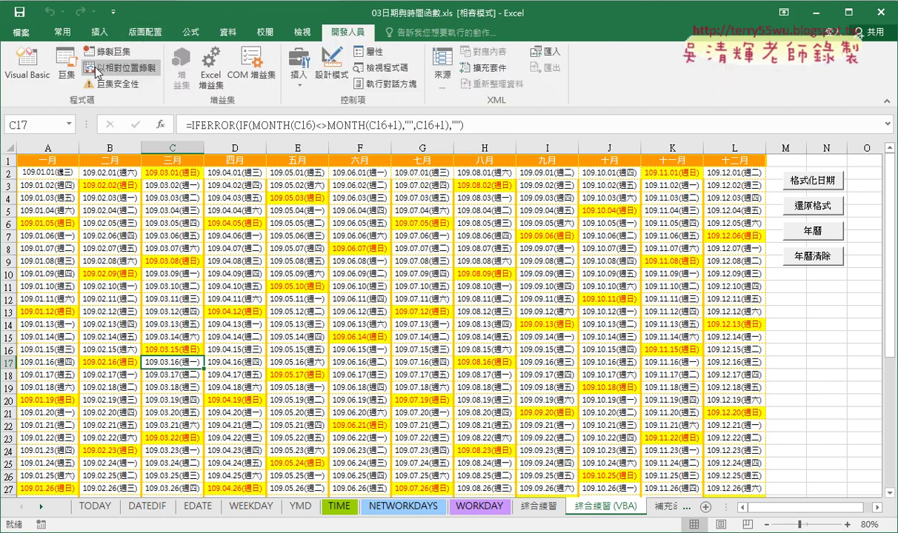
click(26, 63)
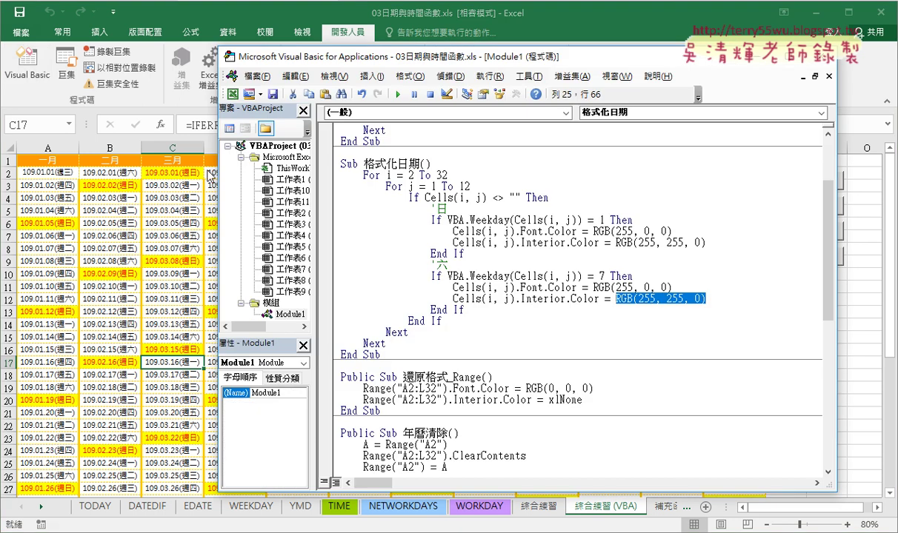
Set Saturday's Font.Color to RGB(0, 100, 0) and Interior.Color to RGB(100, 255, 100)
double_click(625, 288)
text(0)
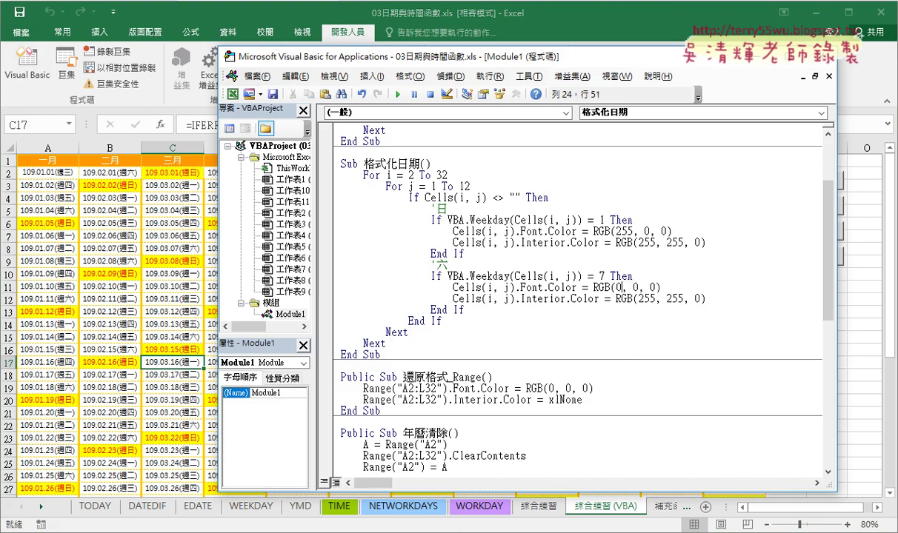
key(Right)
key(Right)
text(10)
double_click(645, 299)
text(100)
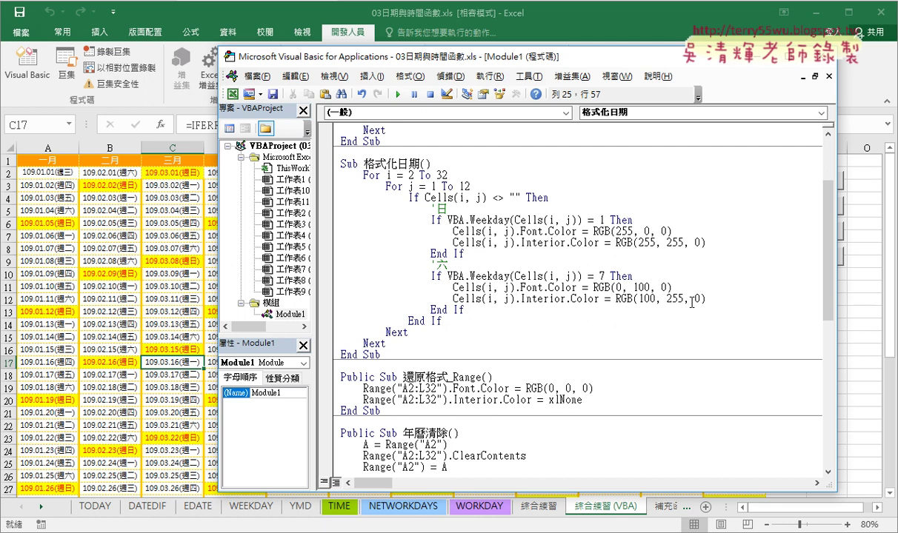
double_click(698, 298)
text(100)
double_click(675, 299)
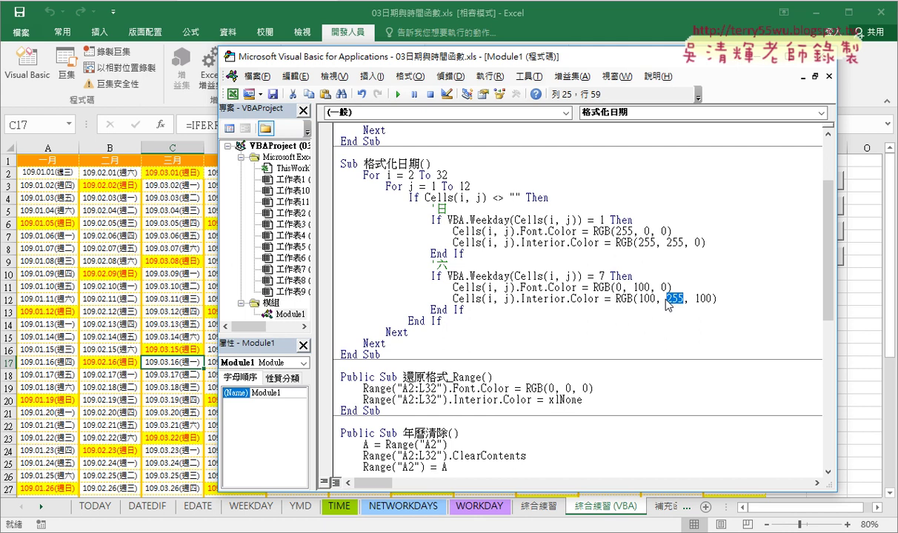
mouse_move(464, 253)
mouse_down()
mouse_move(348, 217)
mouse_move(308, 217)
mouse_up()
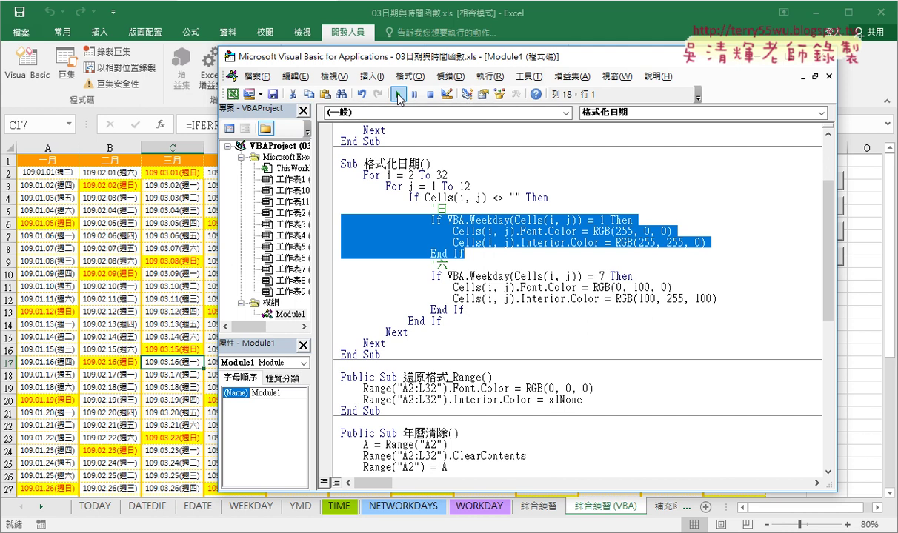
Run 格式化日期 and move the editor aside to see the green-on-green Saturdays
click(398, 96)
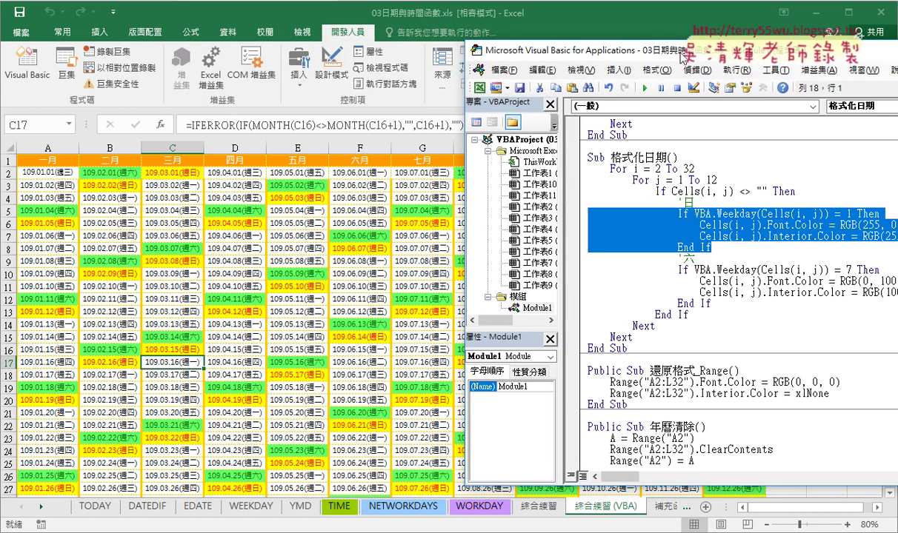
drag(435, 63, 683, 57)
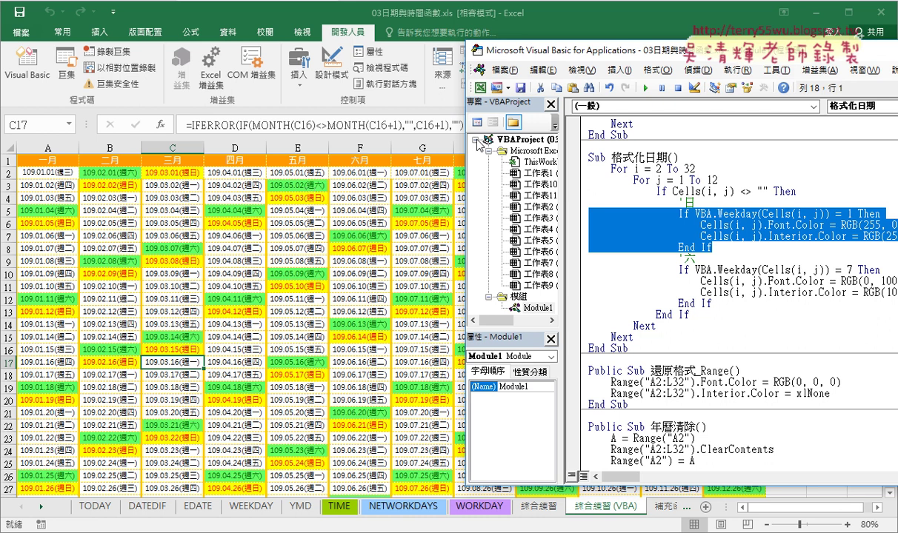
mouse_move(555, 56)
mouse_down()
mouse_move(175, 56)
mouse_move(197, 67)
mouse_up()
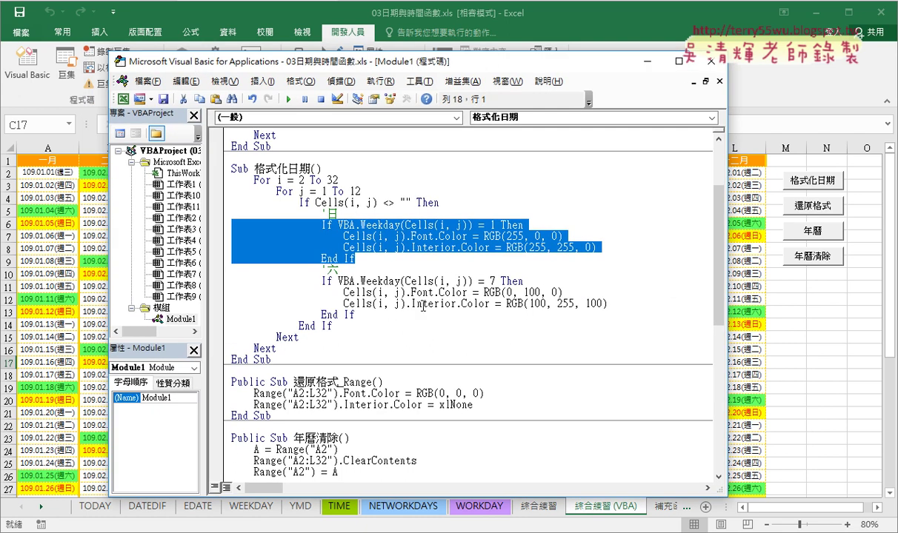
double_click(532, 304)
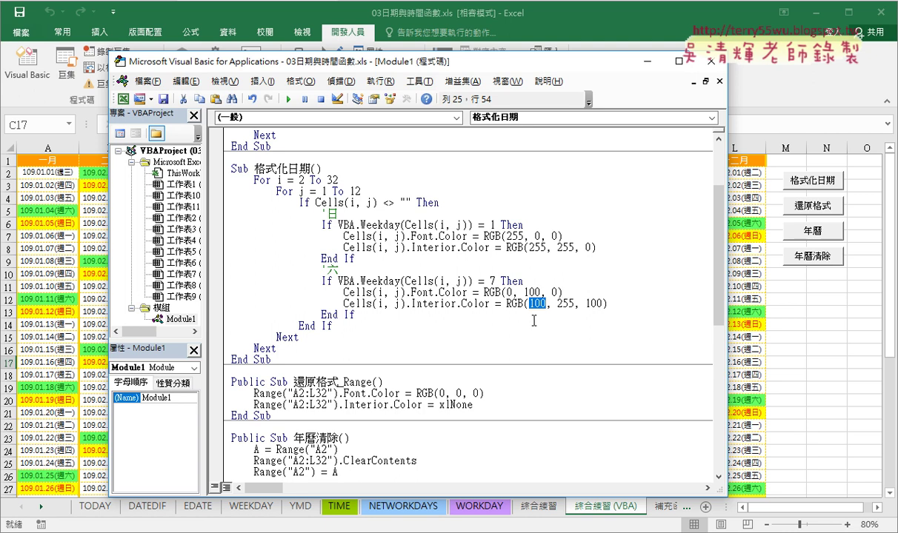
click(273, 346)
drag(270, 345, 189, 173)
scroll(337, 283, down, 2)
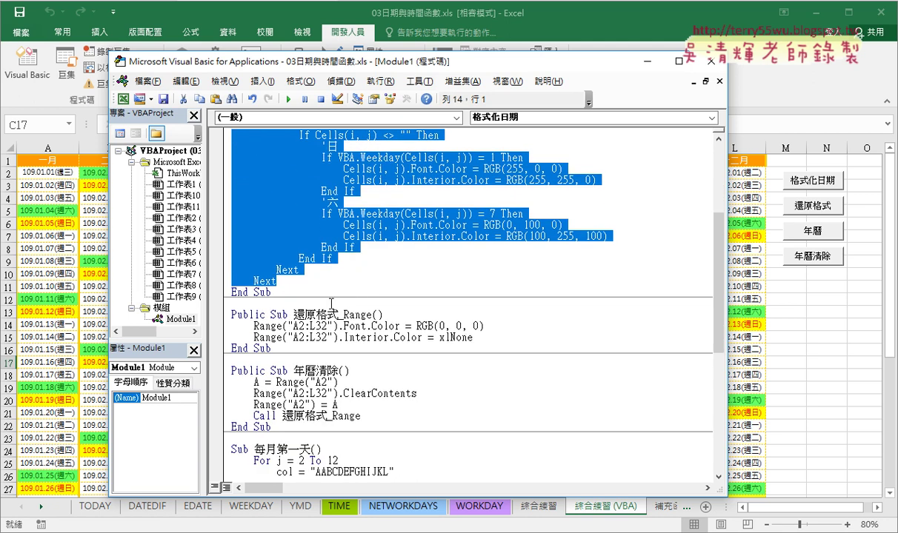
drag(293, 315, 338, 315)
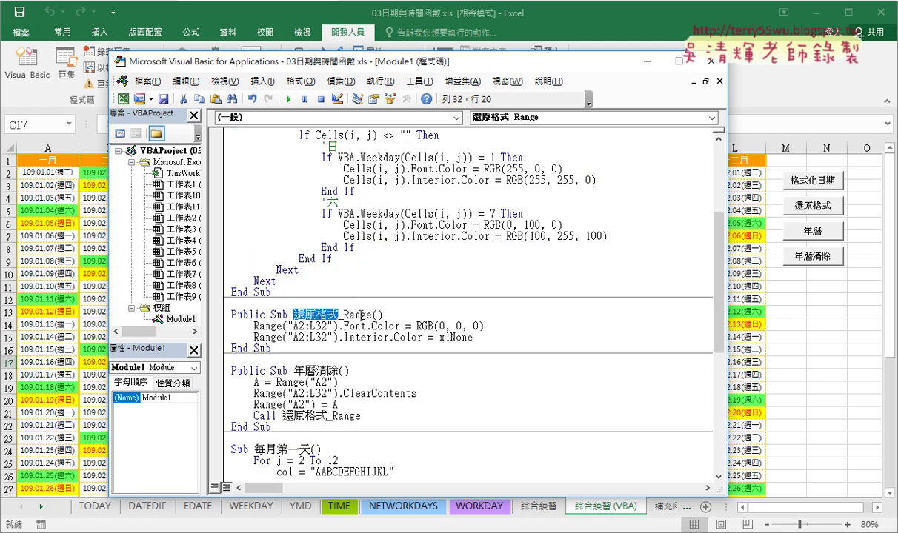
click(292, 326)
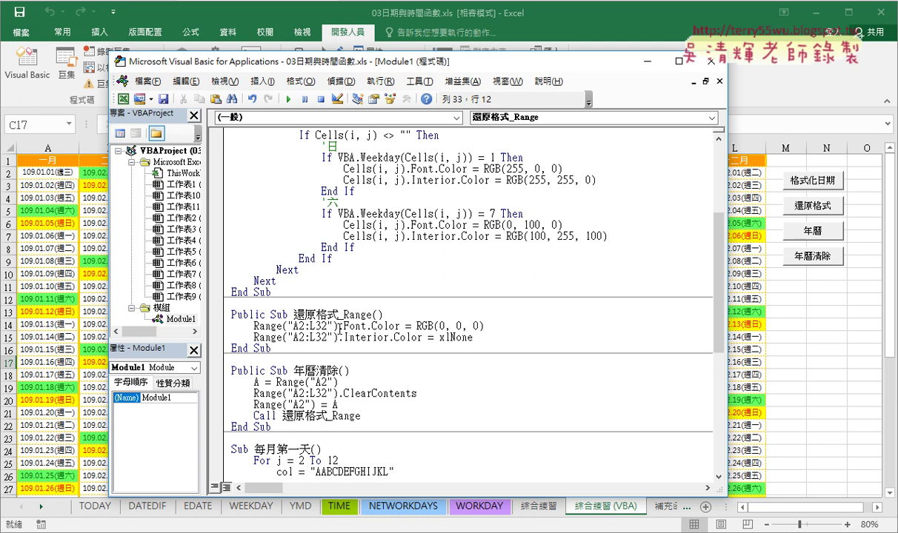
drag(337, 326, 501, 327)
text(.)
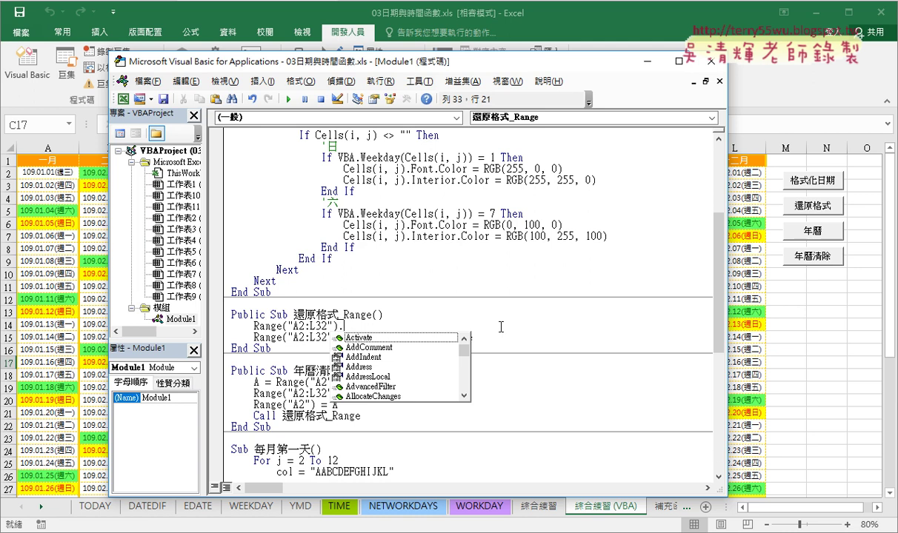
text(fo)
key(Escape)
text(f)
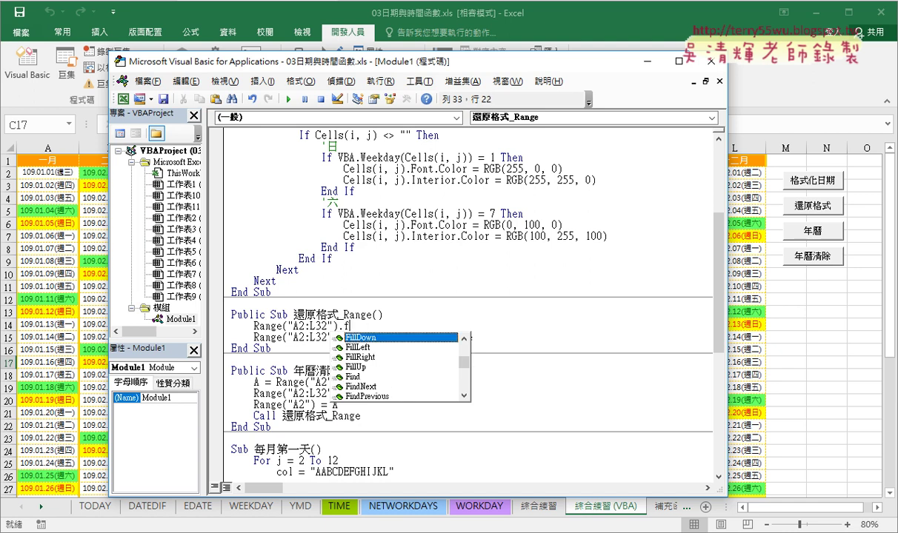
text(on)
key(Tab)
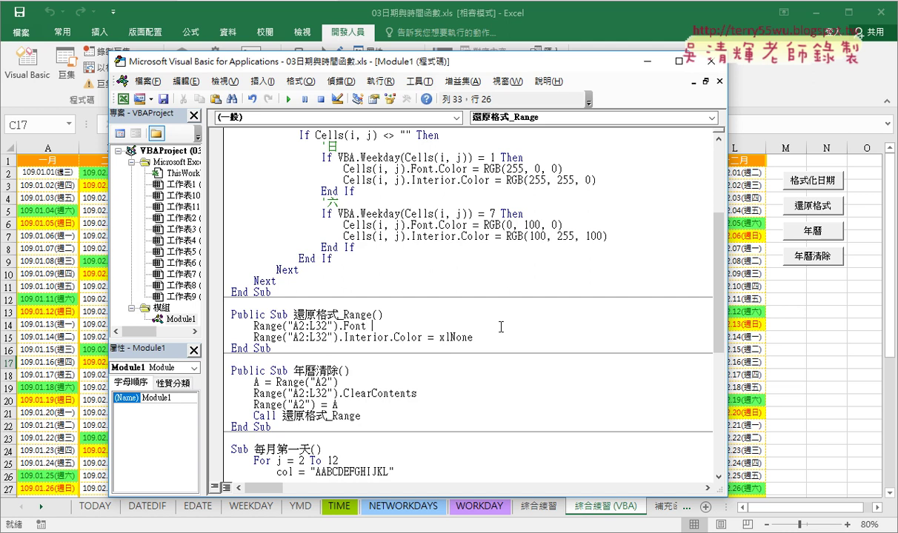
text(.)
key(Down)
key(Down)
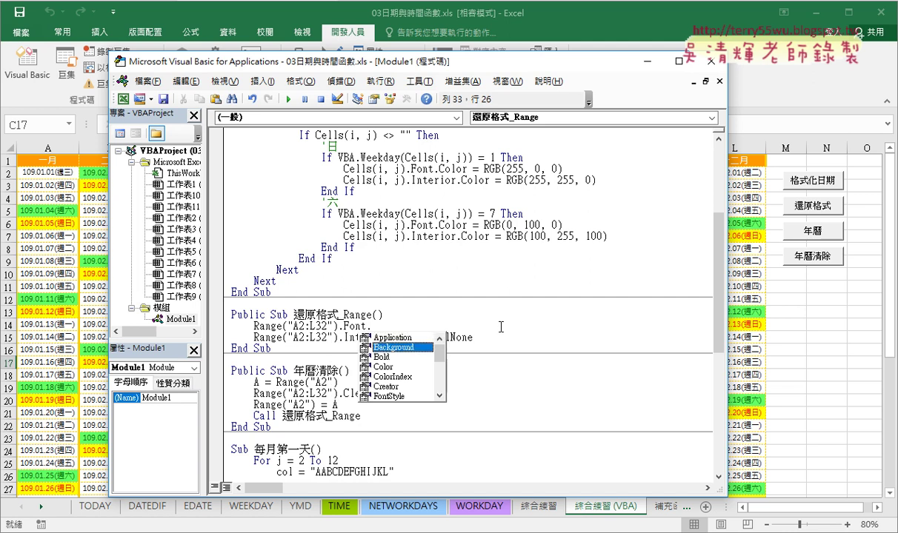
key(Down)
text(=)
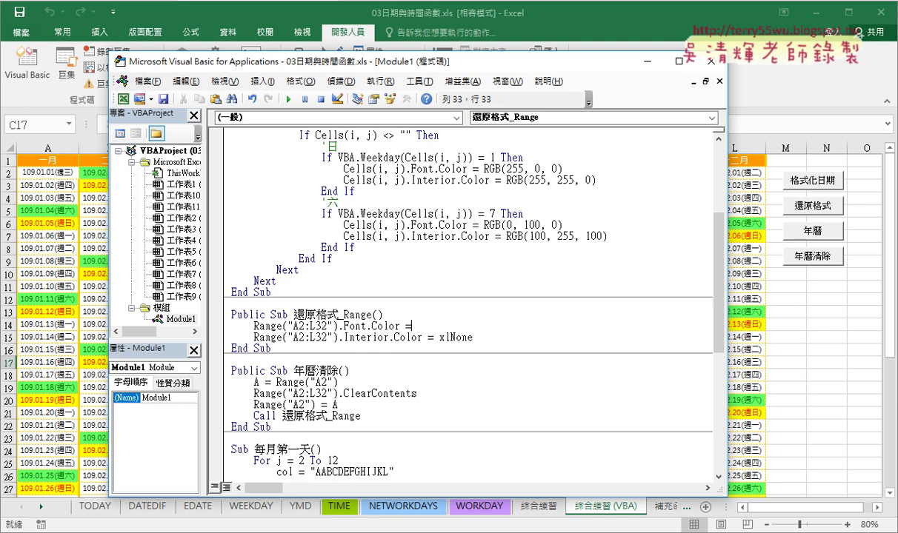
text(rgb()
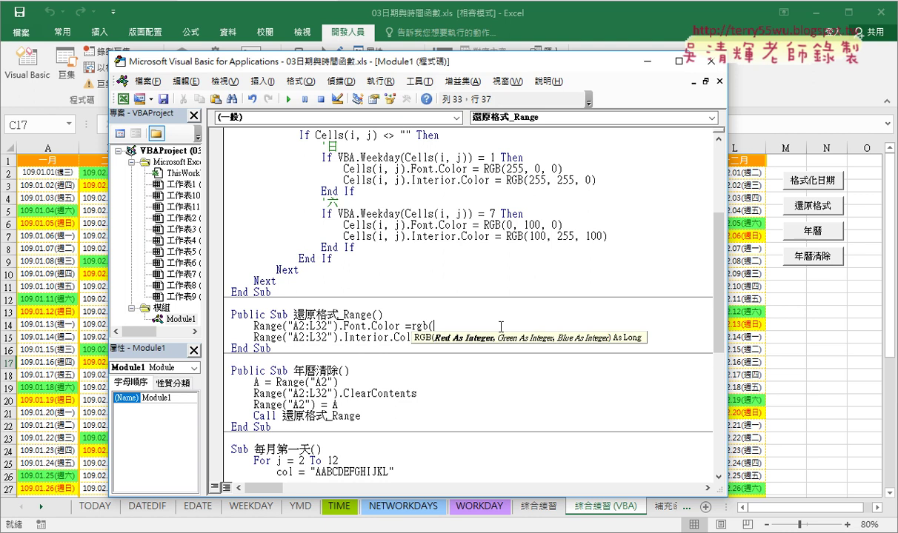
text(0,0)
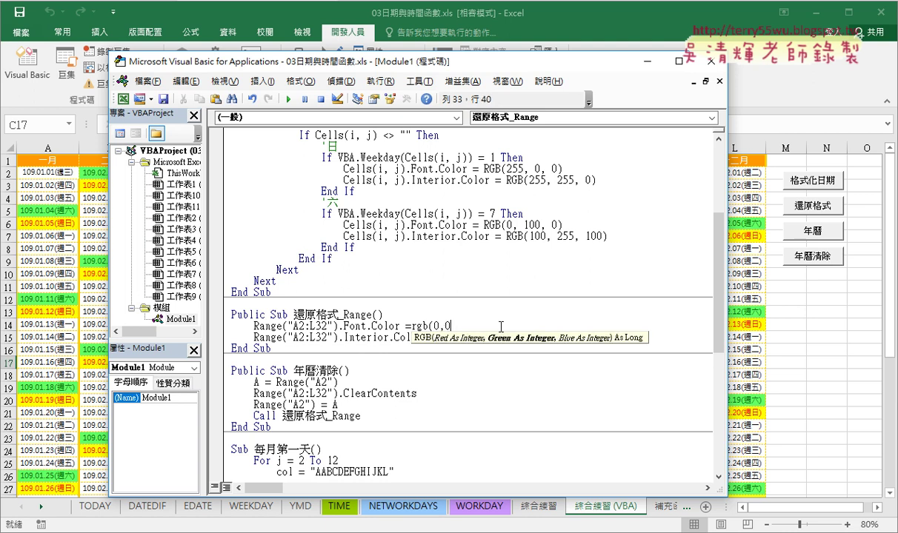
text(,0))
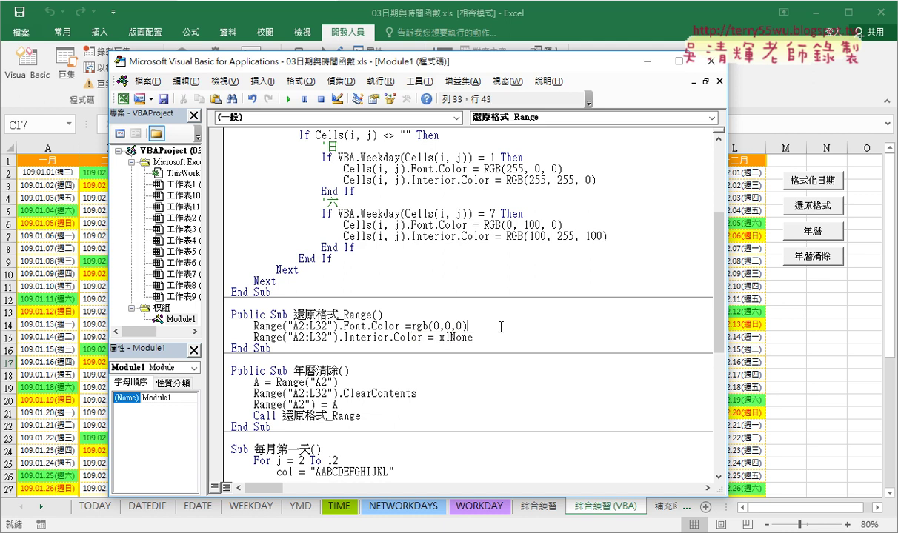
key(Down)
key(Left)
key(Left)
key(Left)
key(Left)
key(Left)
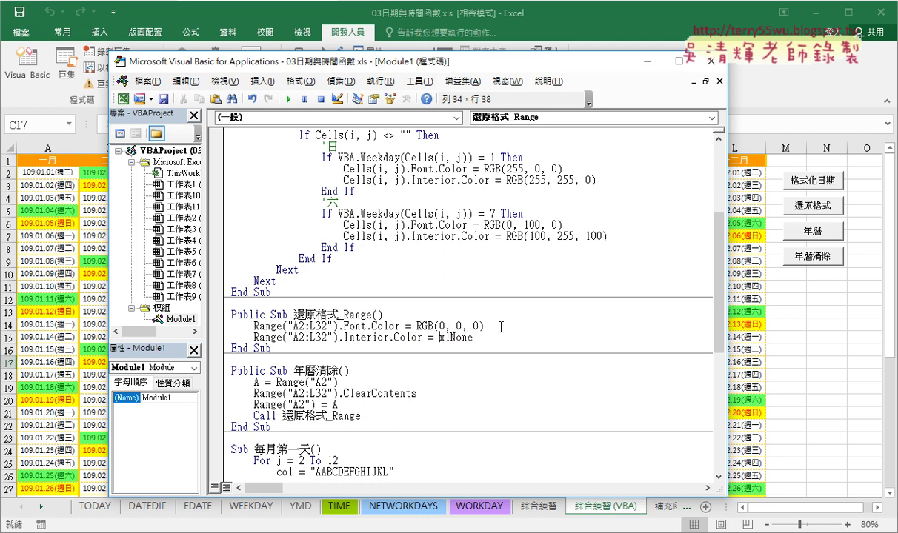
key(Left)
key(Left)
key(Left)
key(Left)
key(Left)
key(Left)
Run the reset procedure and minimize the VBA editor to view the calendar
click(290, 99)
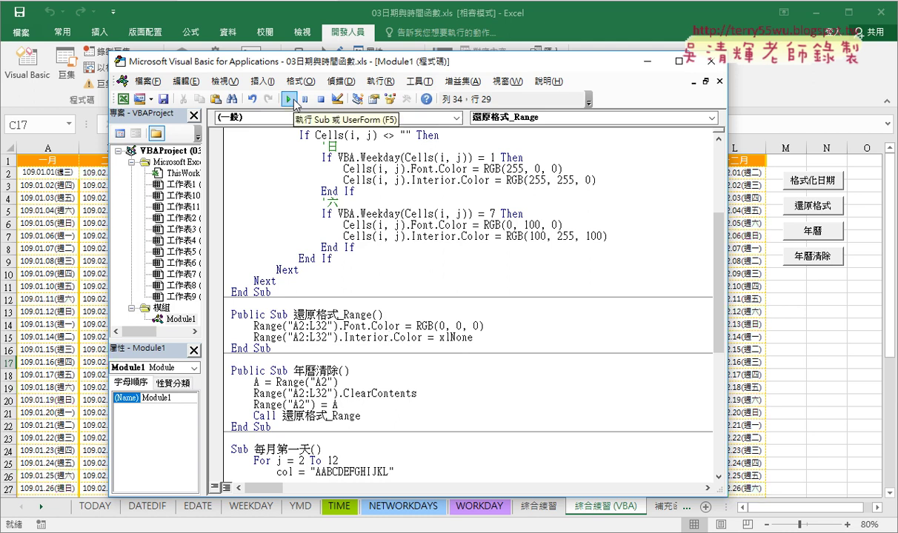
click(639, 60)
click(820, 369)
Test the 格式化日期 and 還原格式 buttons twice, ending with the dates uncoloured
click(812, 181)
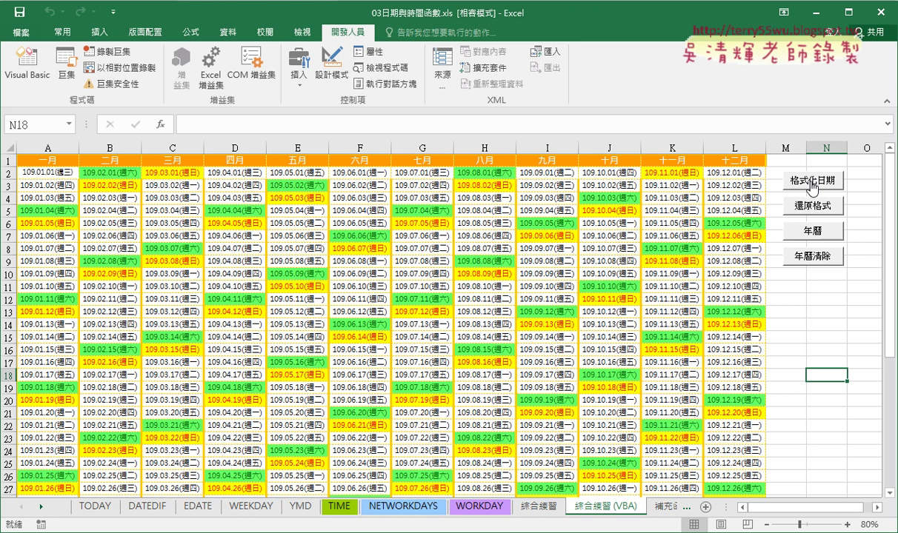
click(809, 207)
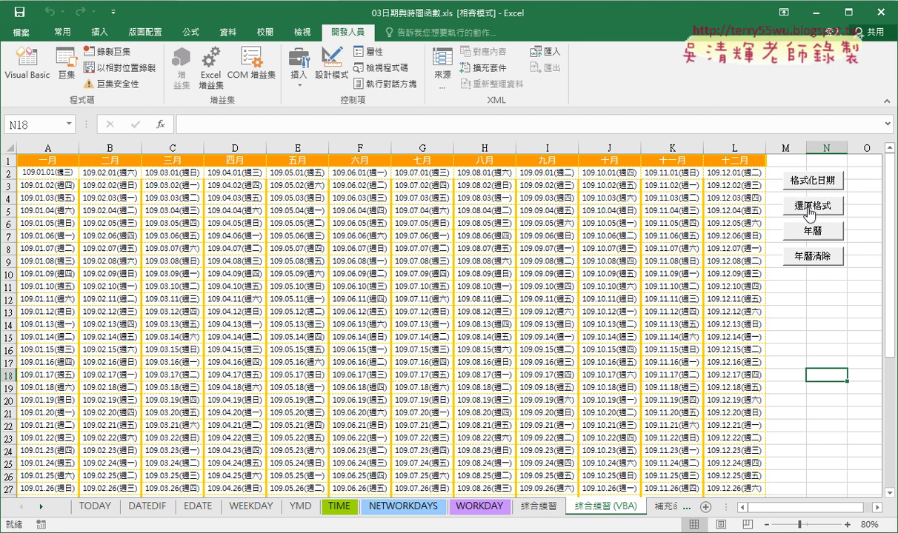
click(791, 180)
click(803, 203)
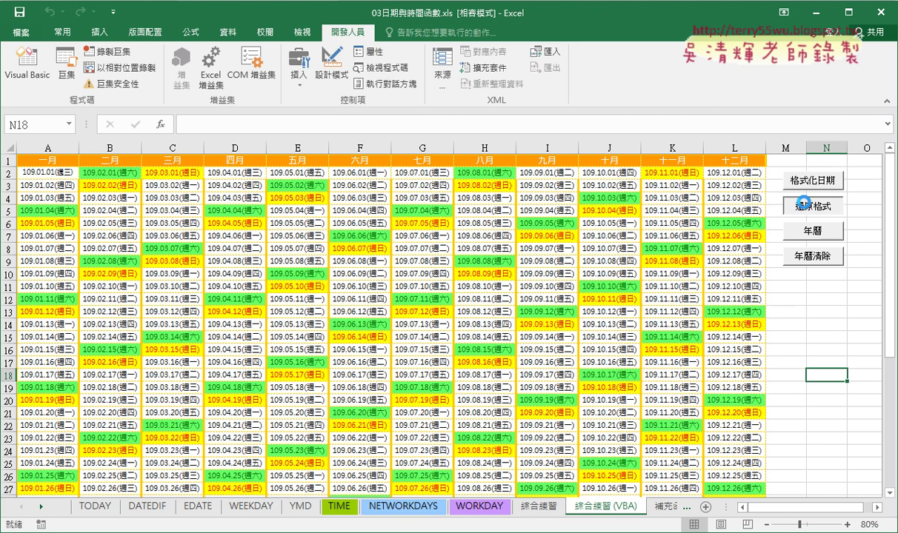
click(791, 180)
click(805, 207)
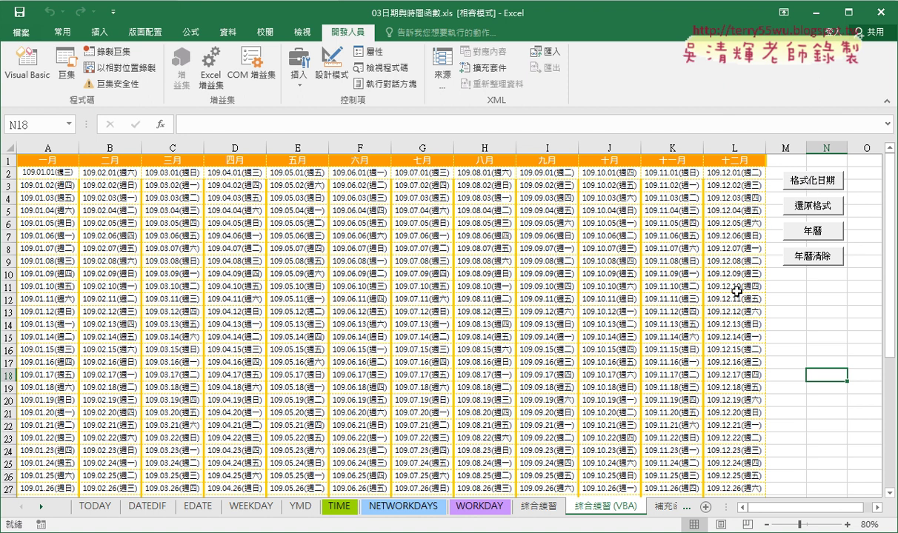
Switch to 程式碼.docx in Chrome and select Public in the Public Sub 格式化日期() heading
key(alt+Tab)
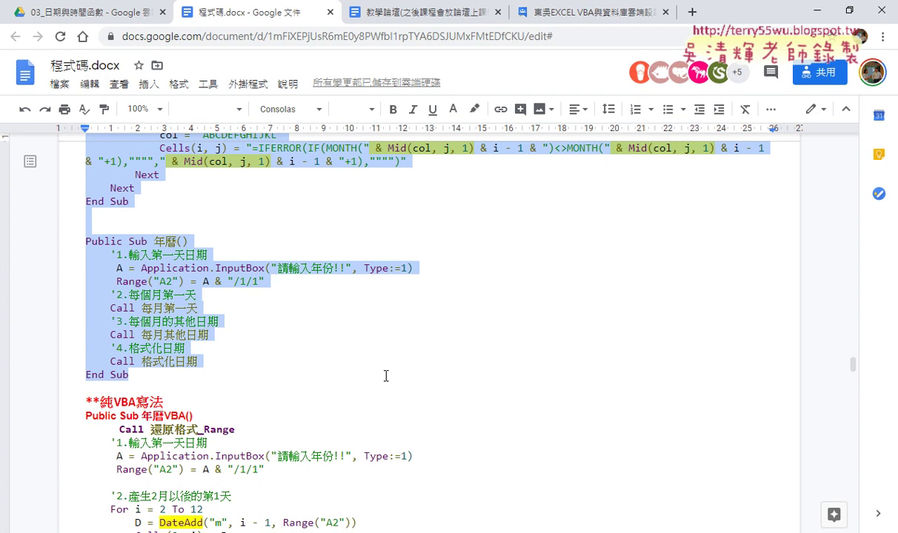
scroll(386, 376, up, 4)
scroll(386, 376, up, 2)
scroll(386, 376, up, 3)
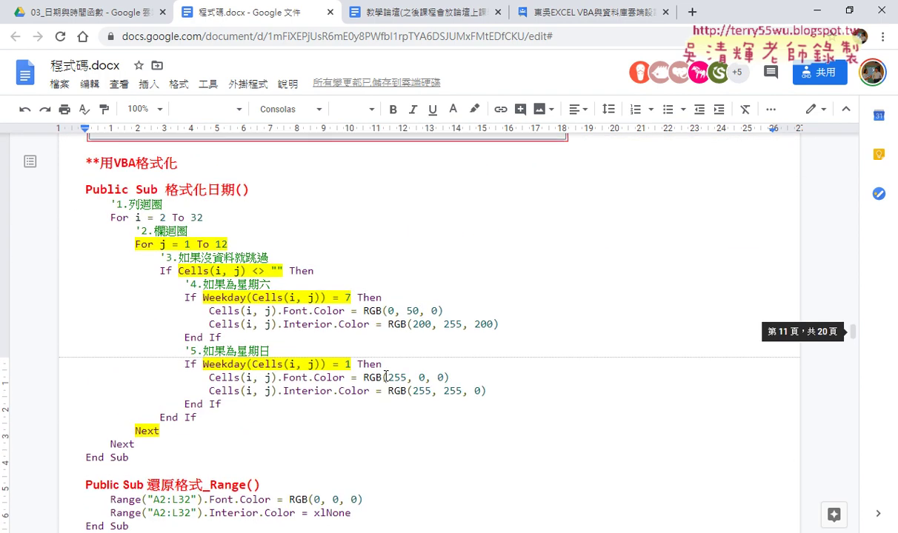
scroll(386, 377, up, 3)
scroll(386, 377, down, 3)
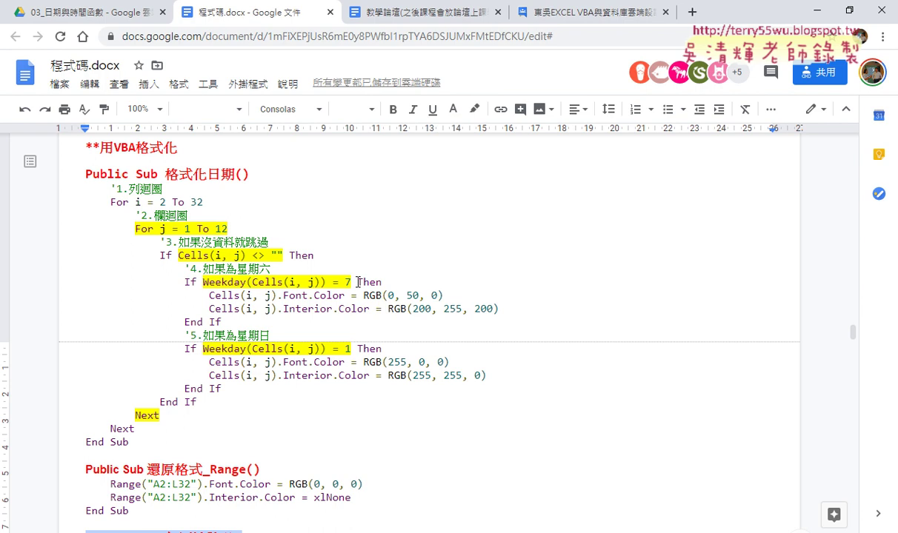
click(161, 176)
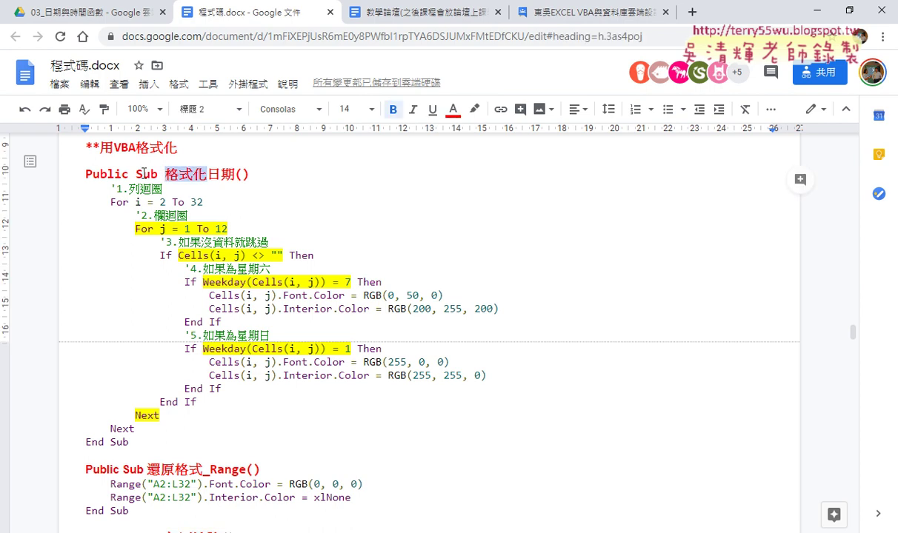
drag(136, 174, 80, 170)
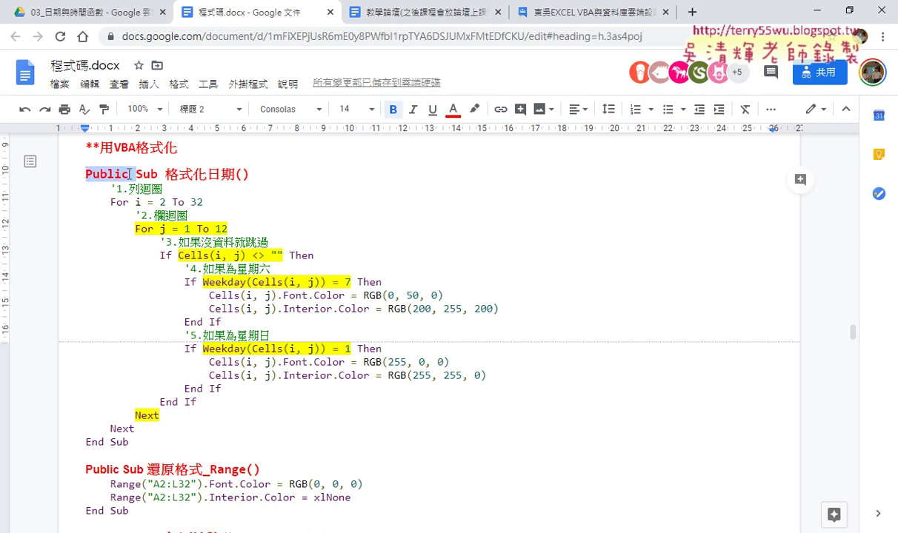